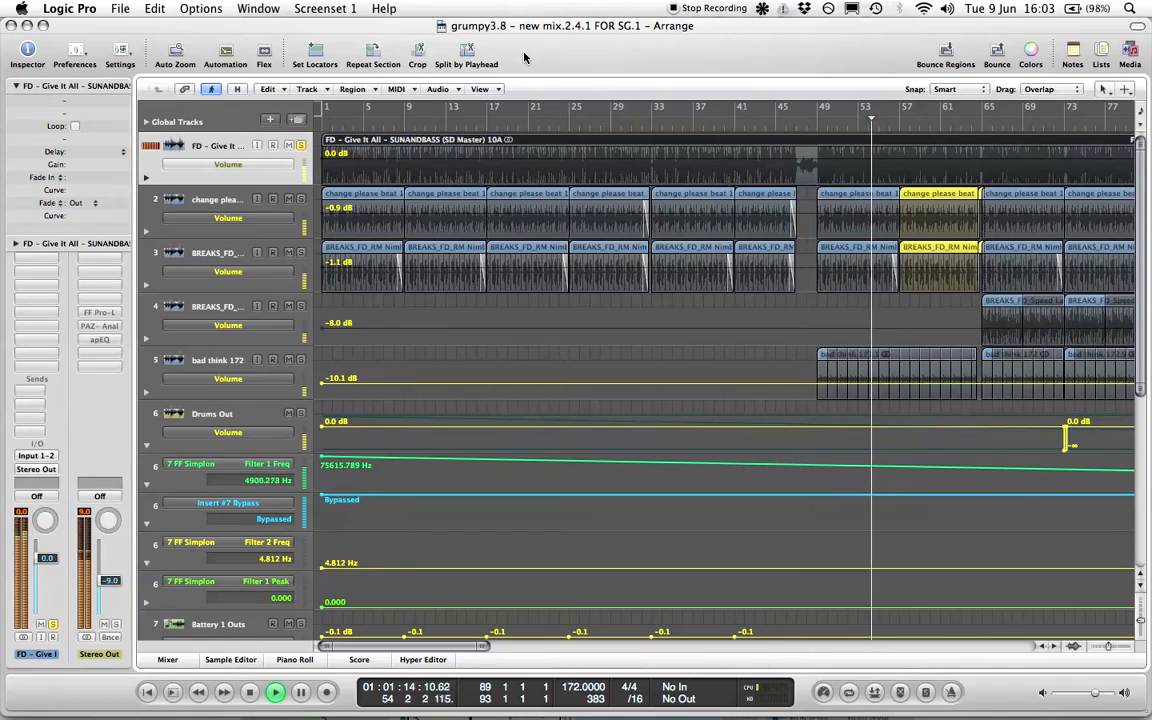
Fit the full song and all twelve tracks into the arrangement view with the automation lanes hidden
{"action": "key", "text": "ctrl+Left"}
{"action": "key", "text": "ctrl+Left"}
{"action": "key", "text": "ctrl+Left"}
{"action": "key", "text": "ctrl+Left"}
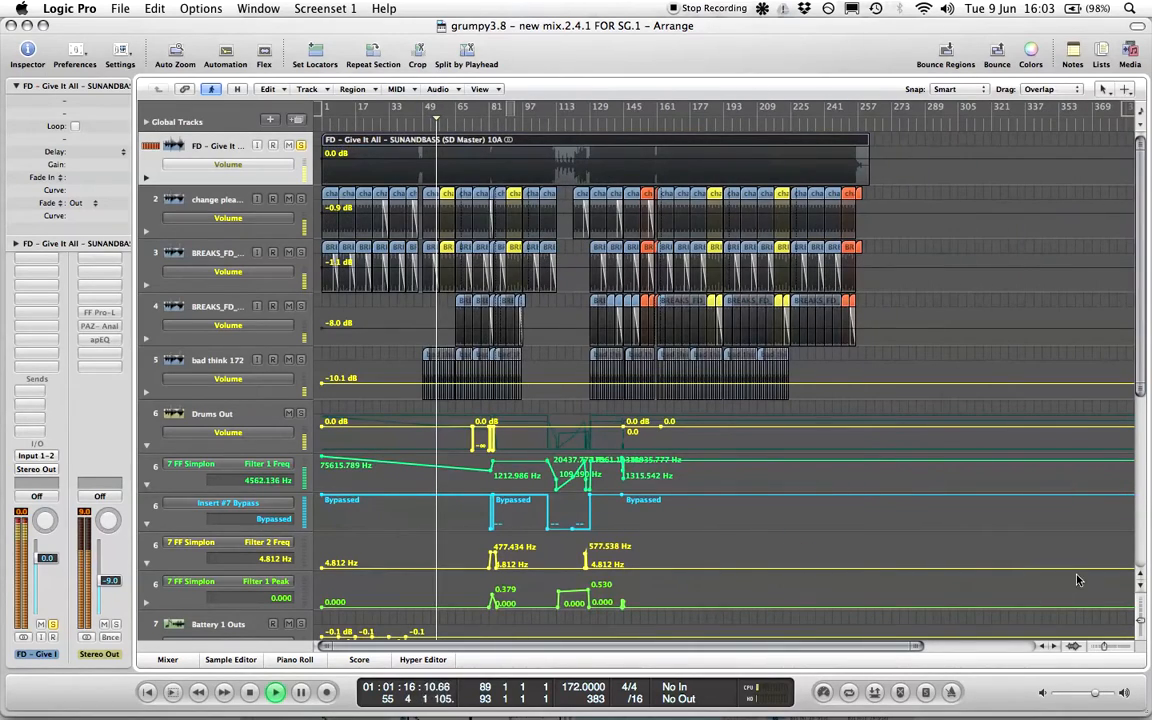
{"action": "left_click_drag", "start_coordinate": [1142, 621], "coordinate": [1140, 600]}
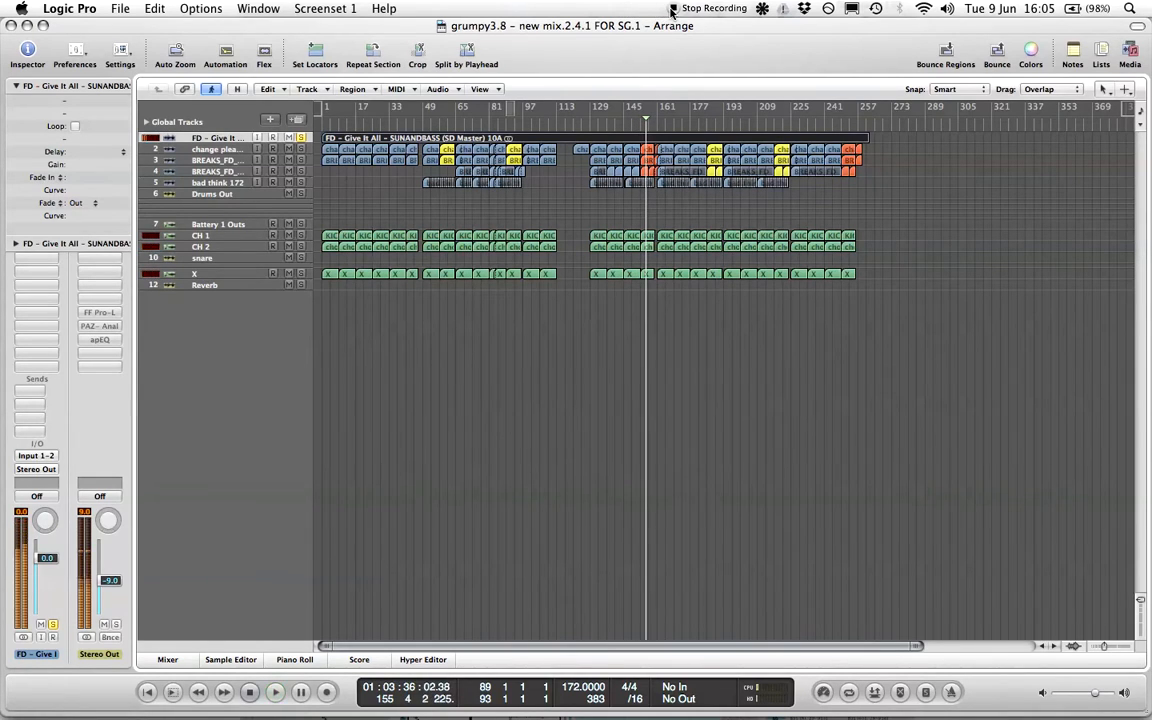
Play a short passage of the arrangement around bar 156 and stop playback
{"action": "left_click", "coordinate": [670, 9]}
{"action": "left_click", "coordinate": [610, 67]}
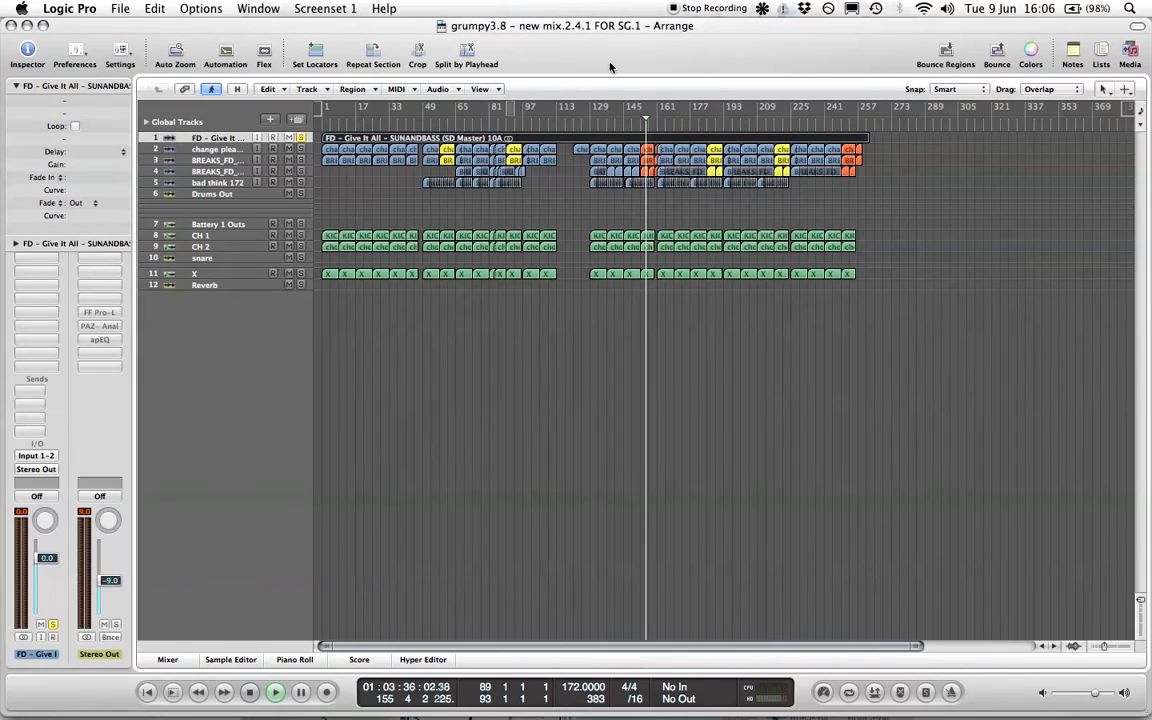
{"action": "key", "text": "space"}
{"action": "key", "text": "space"}
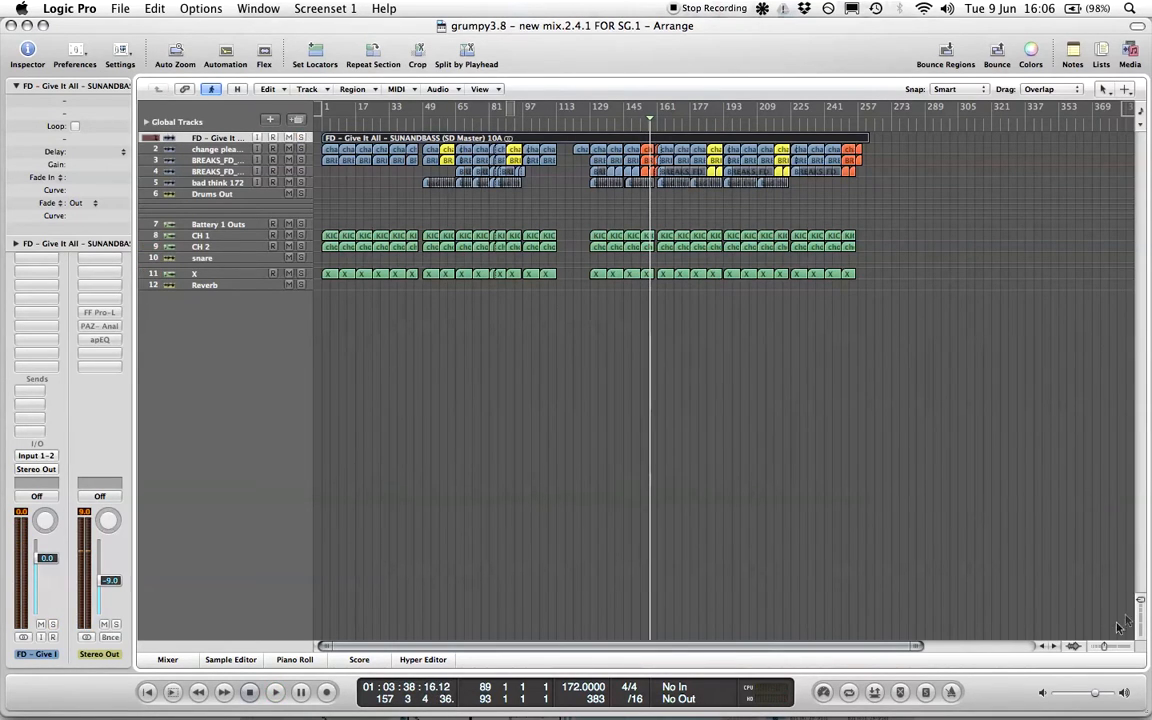
Open the mixer beneath the arrangement and resize it so the first four tracks stay in view
{"action": "left_click_drag", "start_coordinate": [1140, 600], "coordinate": [1140, 616]}
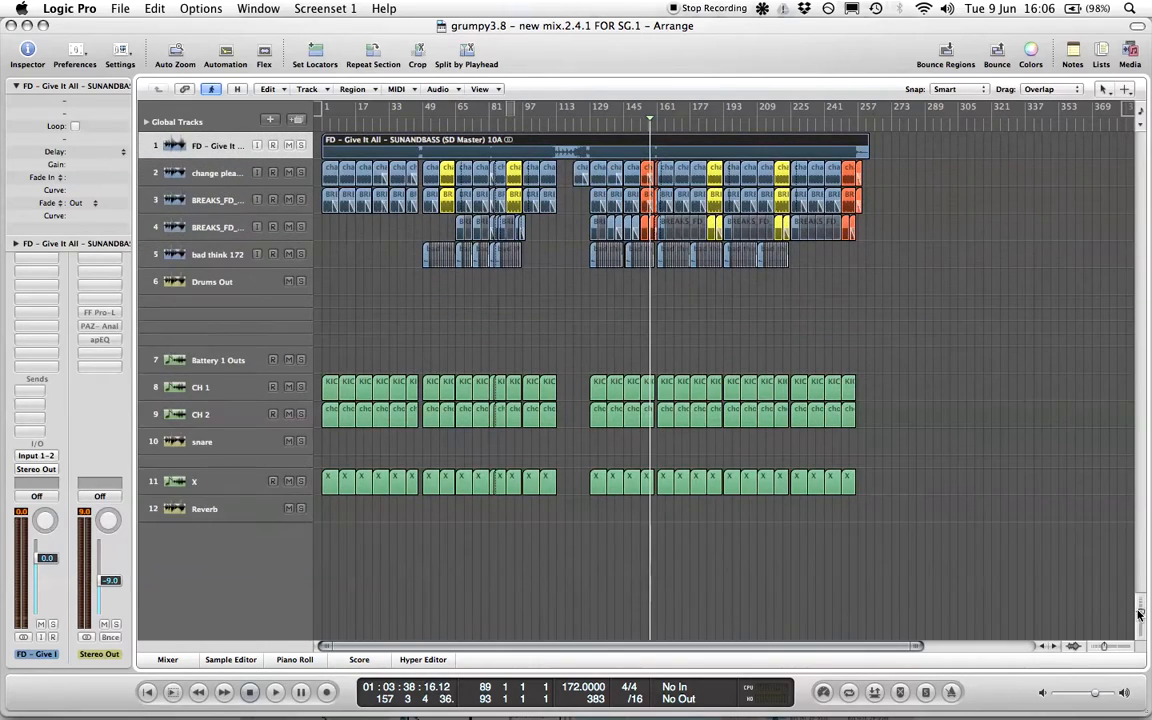
{"action": "key", "text": "super+Right"}
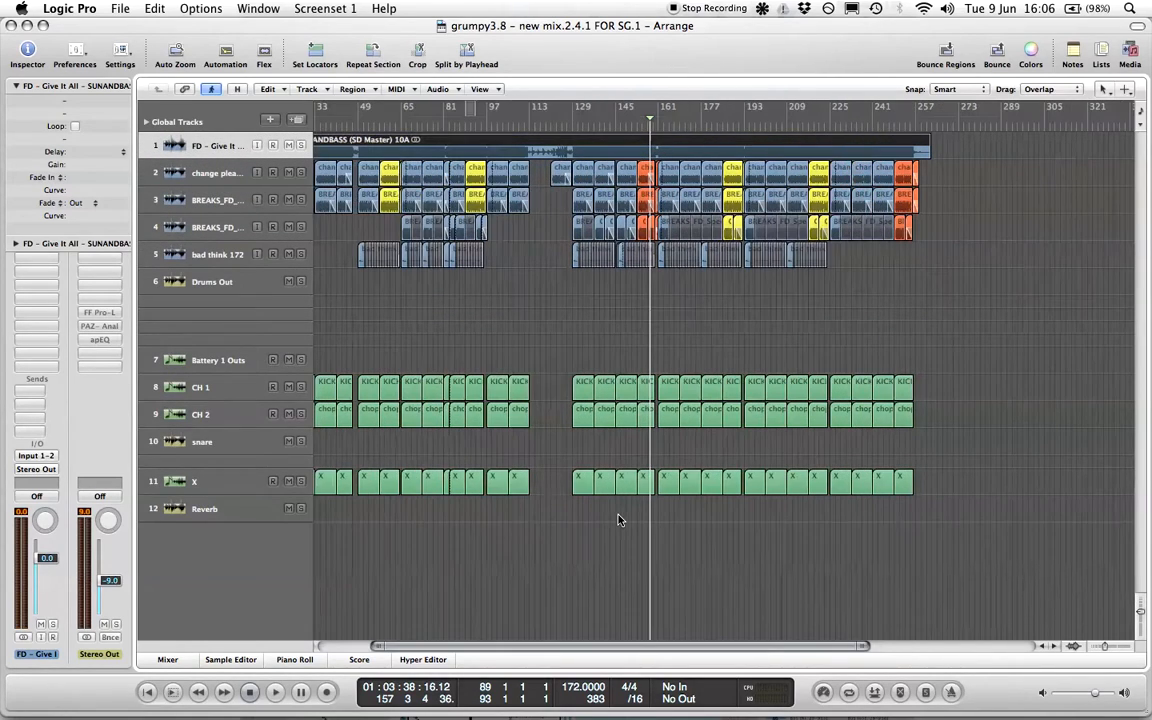
{"action": "left_click", "coordinate": [167, 660]}
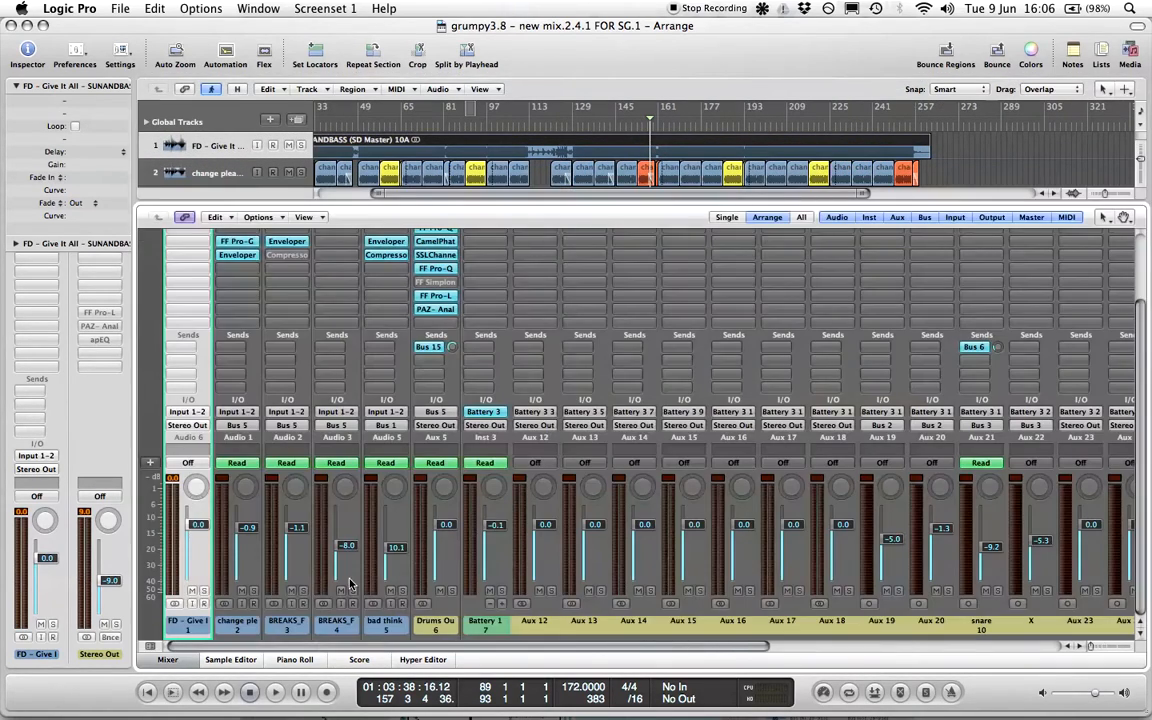
{"action": "left_click", "coordinate": [167, 660]}
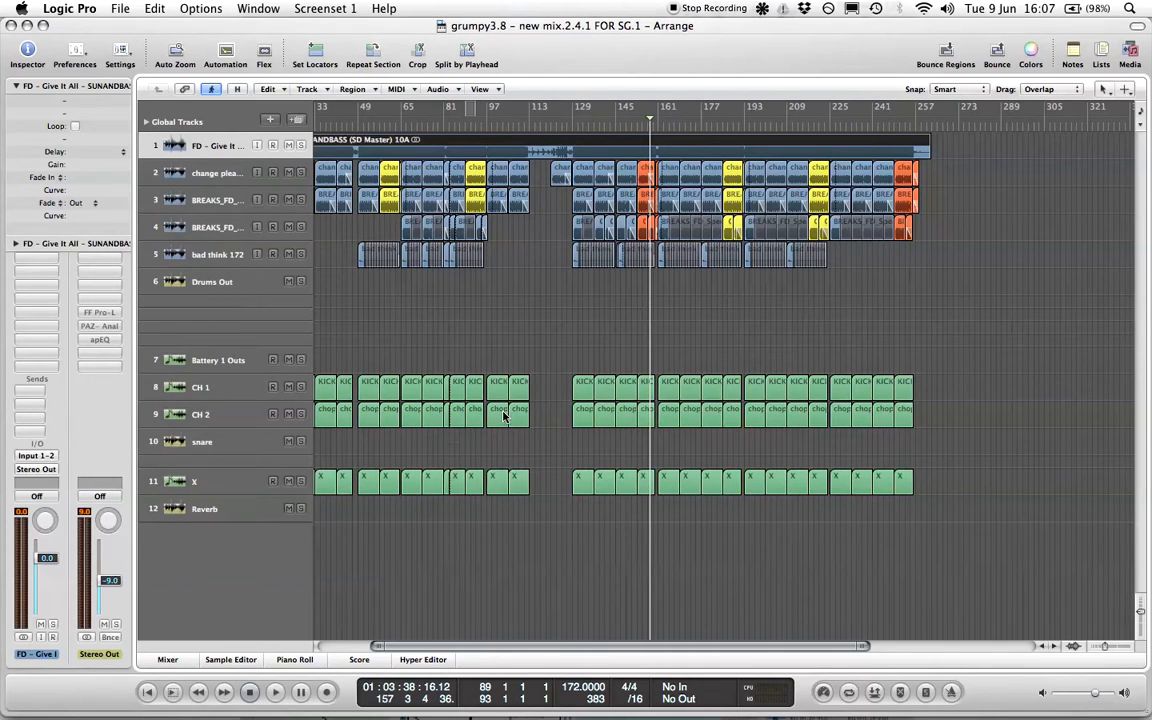
{"action": "left_click", "coordinate": [167, 659]}
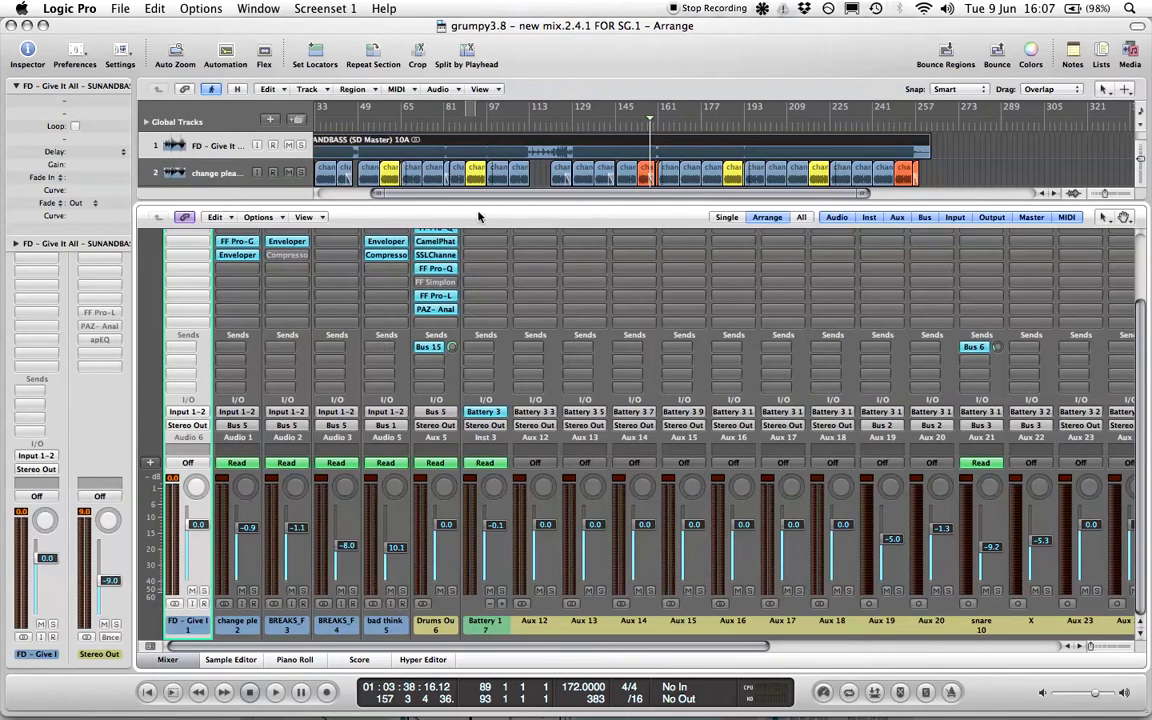
{"action": "left_click_drag", "start_coordinate": [486, 202], "coordinate": [489, 256]}
{"action": "scroll", "coordinate": [374, 443], "scroll_direction": "up", "scroll_amount": 4}
{"action": "scroll", "coordinate": [374, 443], "scroll_direction": "down", "scroll_amount": 4}
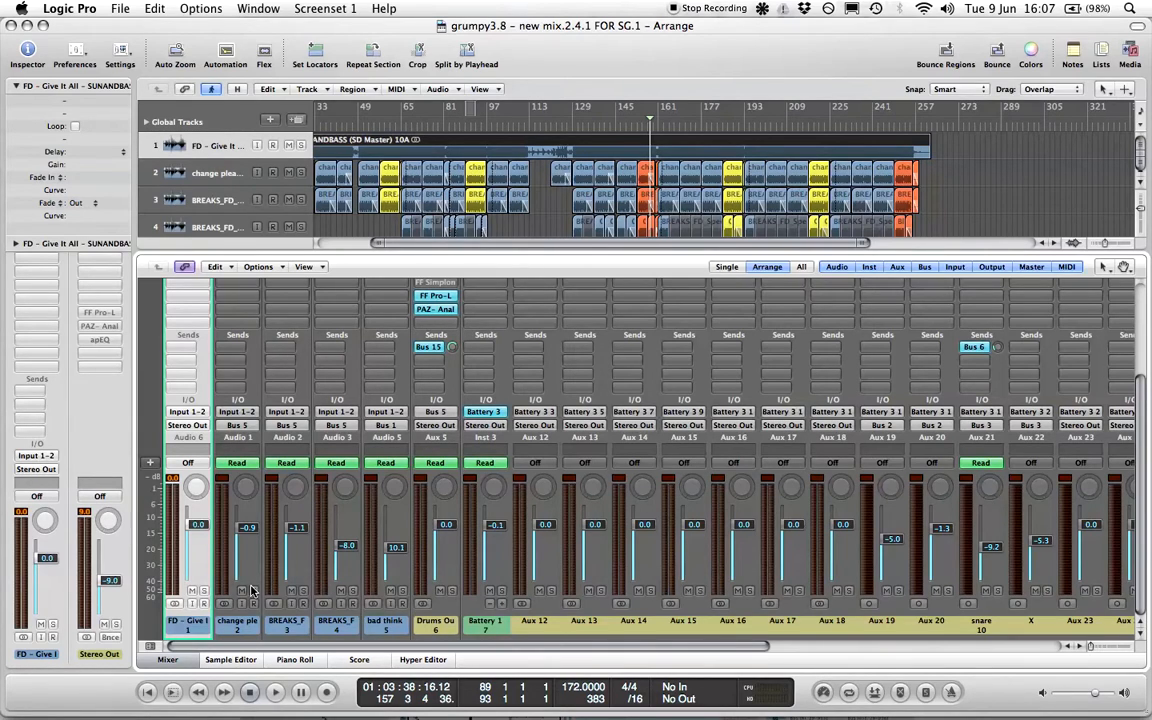
Solo the change please channel and loop playback over bars 89 to 93
{"action": "left_click", "coordinate": [253, 591]}
{"action": "key", "text": "space"}
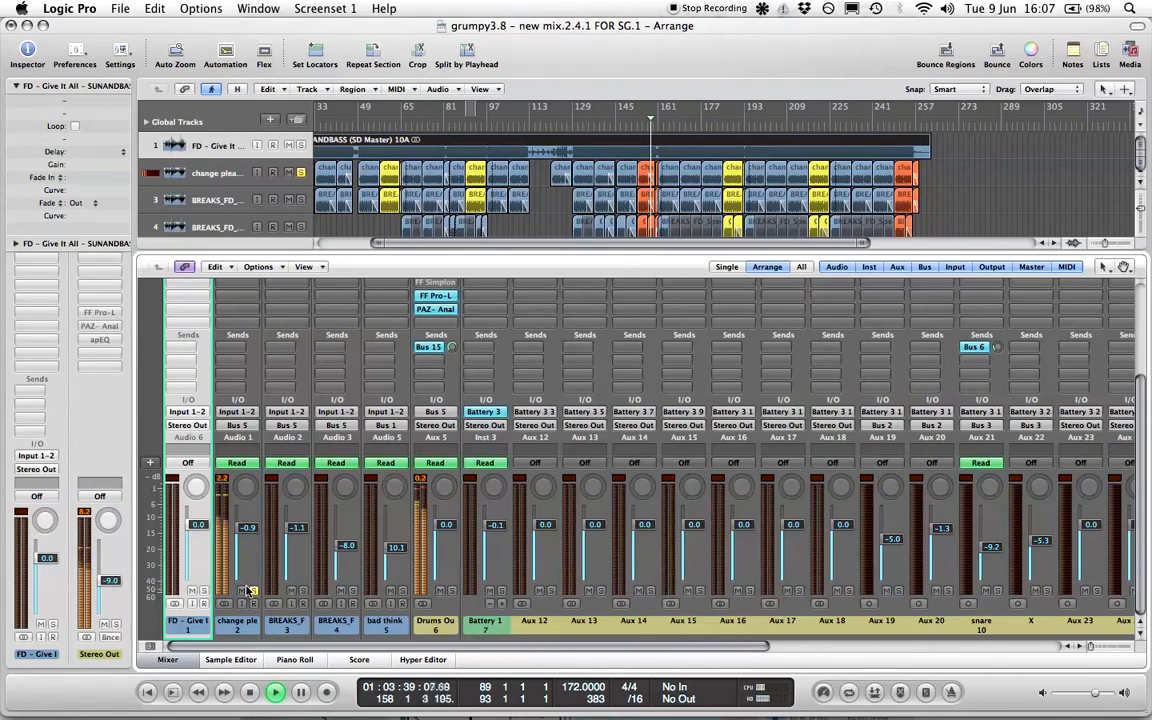
{"action": "left_click", "coordinate": [470, 110]}
{"action": "left_click", "coordinate": [464, 127]}
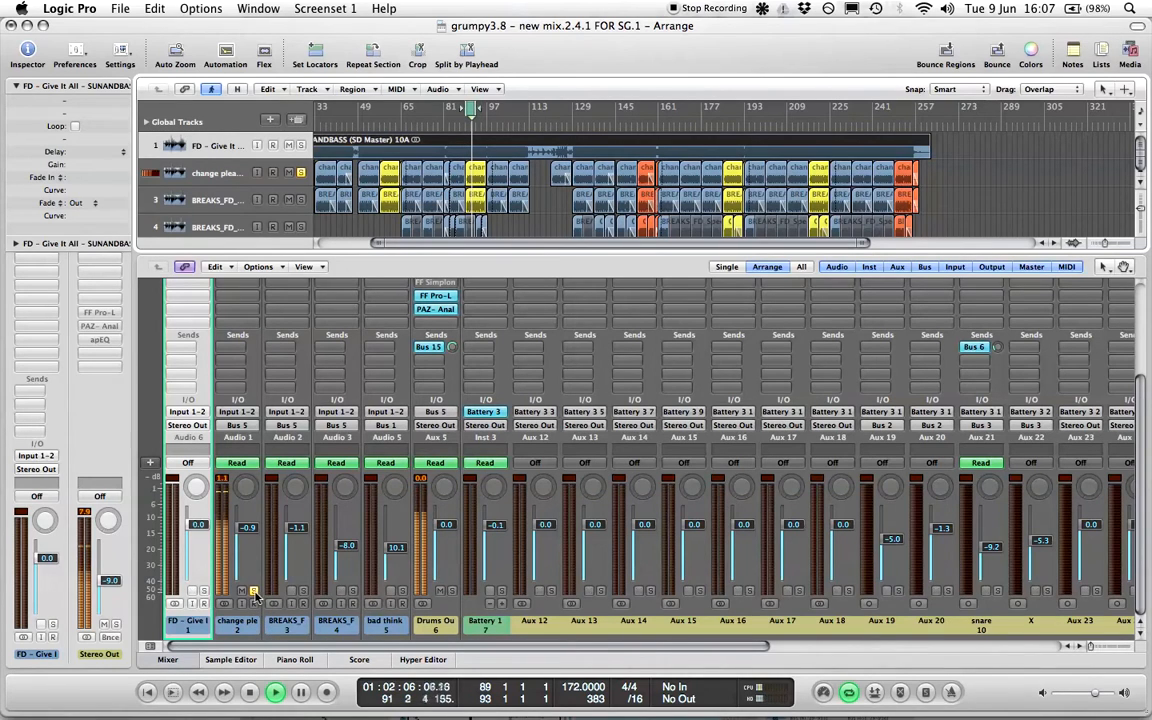
Bypass the Chan EQ, FF Pro-Q, FF Pro-G and Enveloper inserts on the change please channel
{"action": "scroll", "coordinate": [240, 400], "scroll_direction": "up", "scroll_amount": 3}
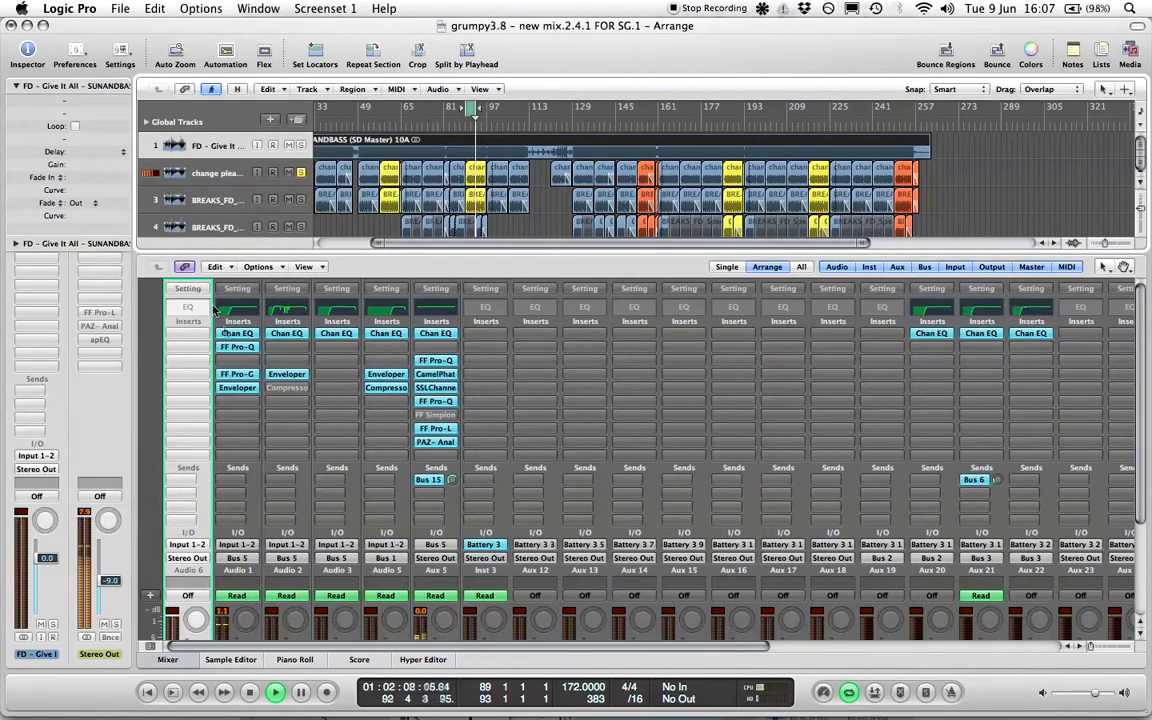
{"action": "left_click", "coordinate": [236, 335], "text": "alt"}
{"action": "left_click", "coordinate": [237, 348], "text": "alt"}
{"action": "left_click", "coordinate": [238, 376], "text": "alt"}
{"action": "left_click", "coordinate": [238, 387], "text": "alt"}
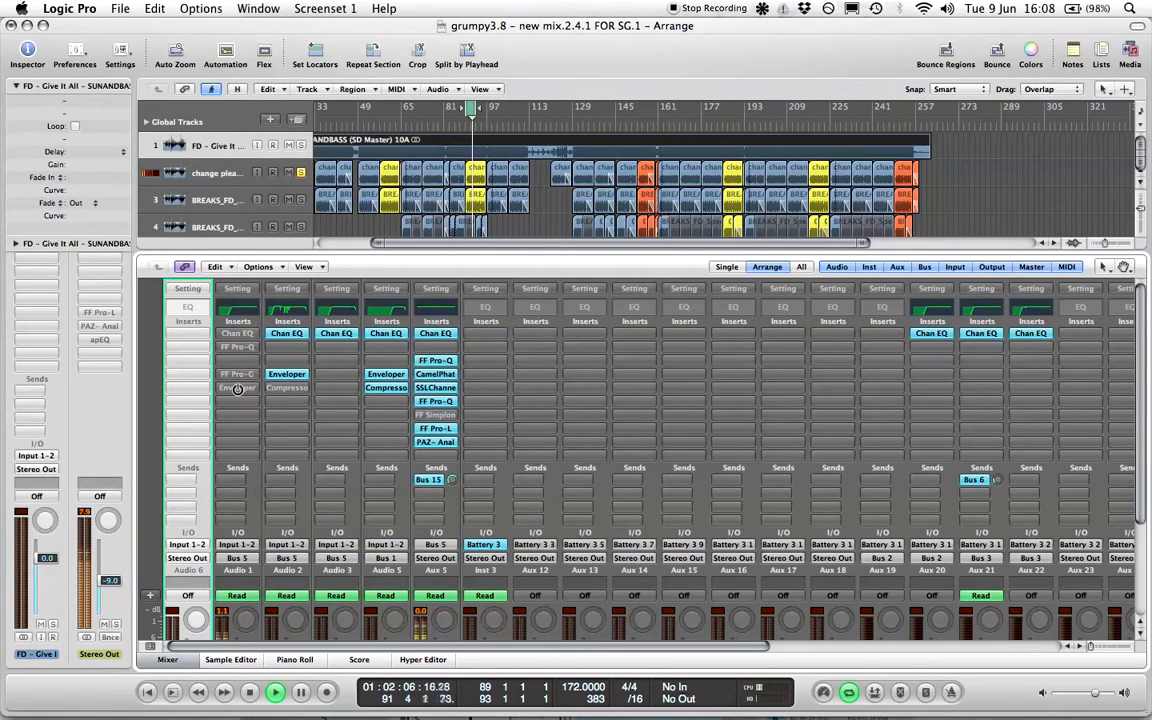
Re-enable all four bypassed inserts on the change please channel, from the Enveloper up to the Chan EQ
{"action": "left_click", "coordinate": [237, 387], "text": "alt"}
{"action": "left_click", "coordinate": [237, 375], "text": "alt"}
{"action": "left_click", "coordinate": [237, 347], "text": "alt"}
{"action": "left_click", "coordinate": [240, 334], "text": "alt"}
{"action": "scroll", "coordinate": [240, 400], "scroll_direction": "down", "scroll_amount": 3}
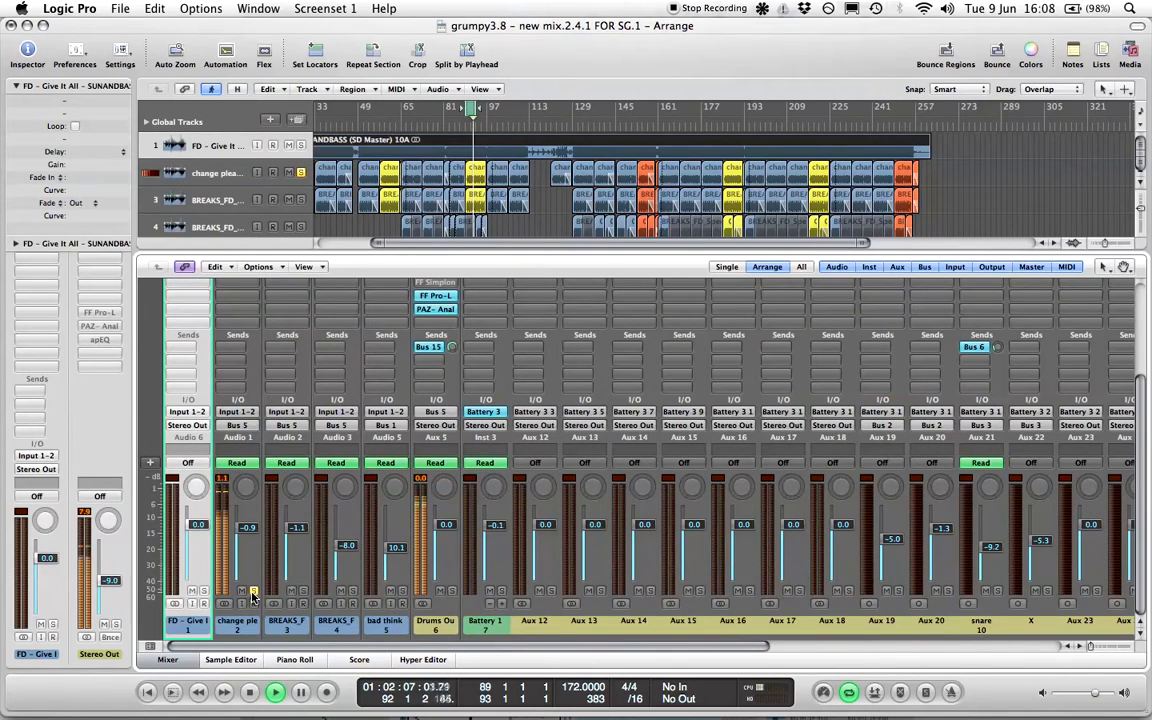
Solo the BREAKS channel on track 3 and mute the FD - Give It All track
{"action": "left_click", "coordinate": [303, 590]}
{"action": "left_click", "coordinate": [191, 590]}
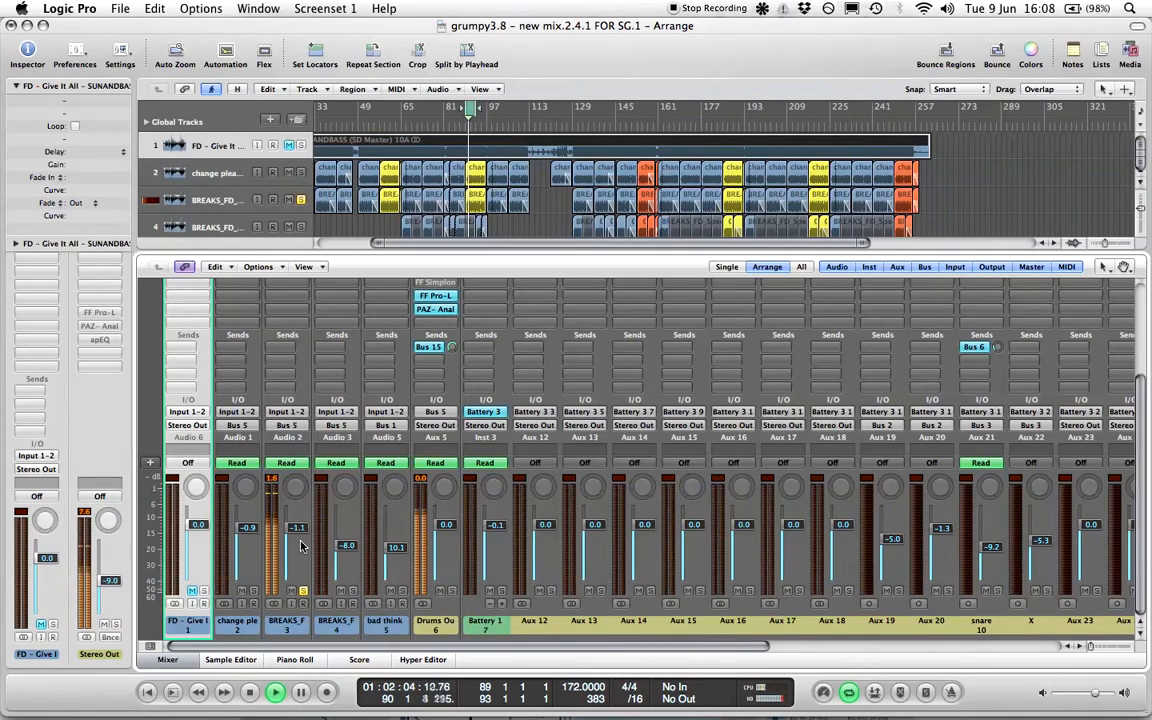
{"action": "scroll", "coordinate": [305, 550], "scroll_direction": "up", "scroll_amount": 3}
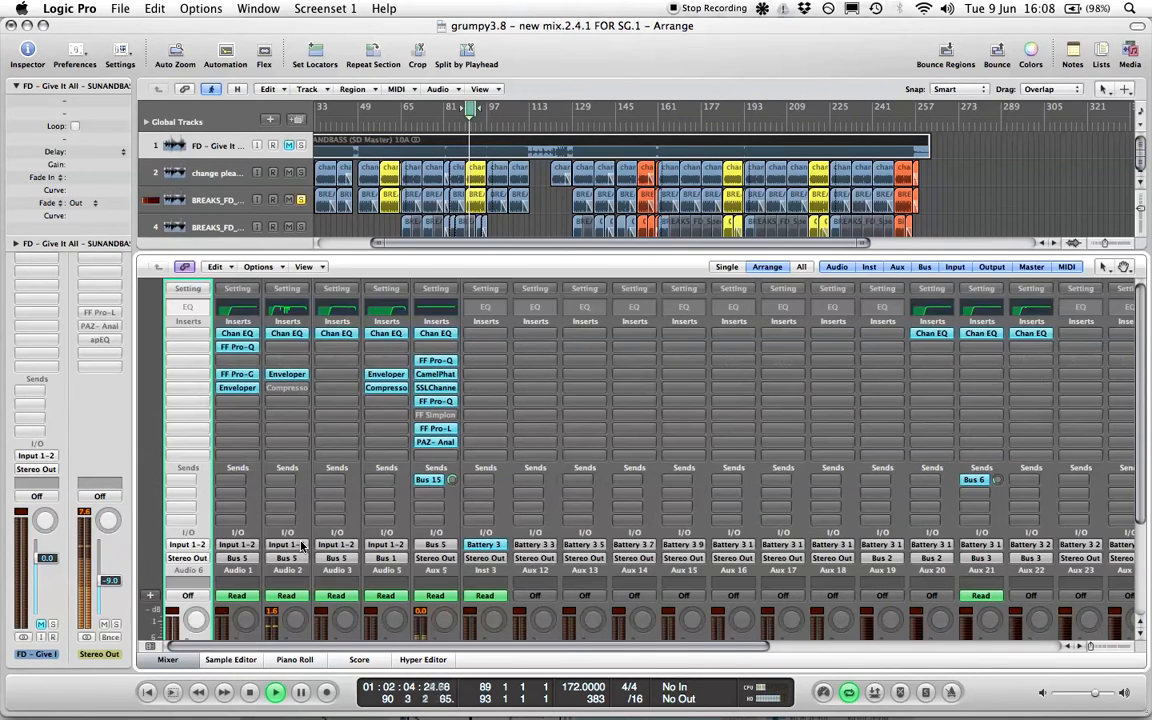
Audition BREAKS channel 3 with its Enveloper and Chan EQ bypassed, and re-enable both inserts
{"action": "left_click", "coordinate": [279, 377], "text": "alt"}
{"action": "left_click", "coordinate": [288, 337], "text": "alt"}
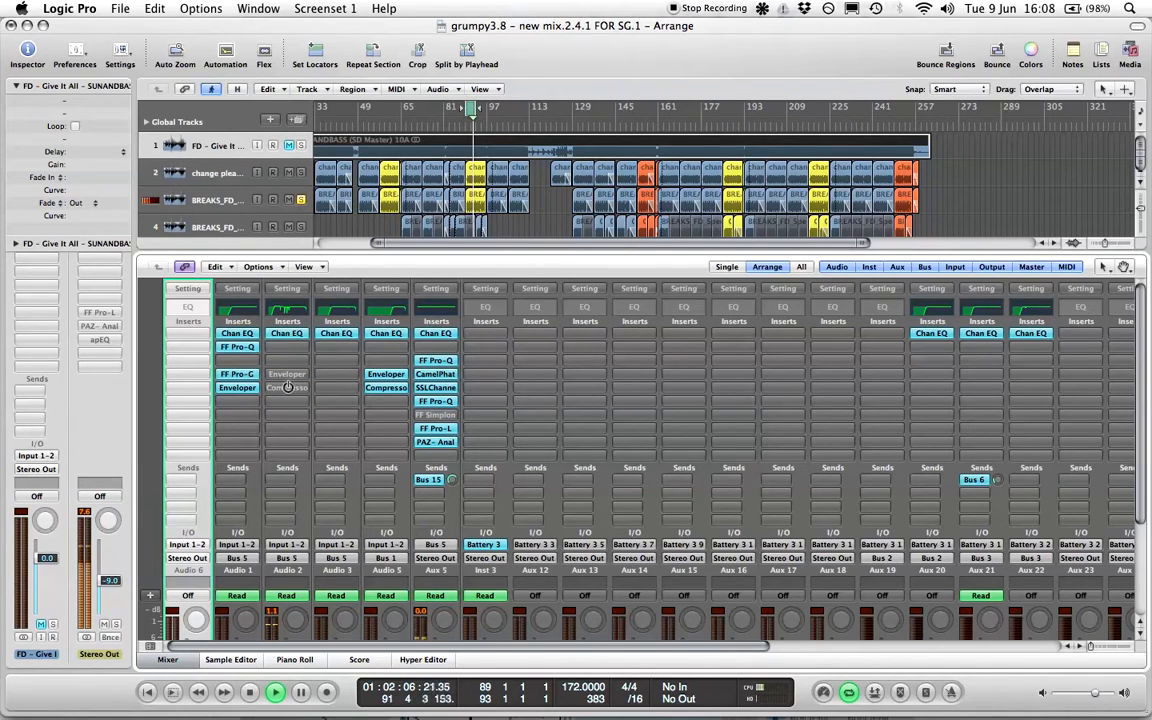
{"action": "left_click", "coordinate": [288, 337], "text": "alt"}
{"action": "left_click", "coordinate": [288, 376], "text": "alt"}
Solo the BREAKS channel on track 4, audition it with its Chan EQ bypassed, and release the solo
{"action": "scroll", "coordinate": [288, 376], "scroll_direction": "down", "scroll_amount": 5}
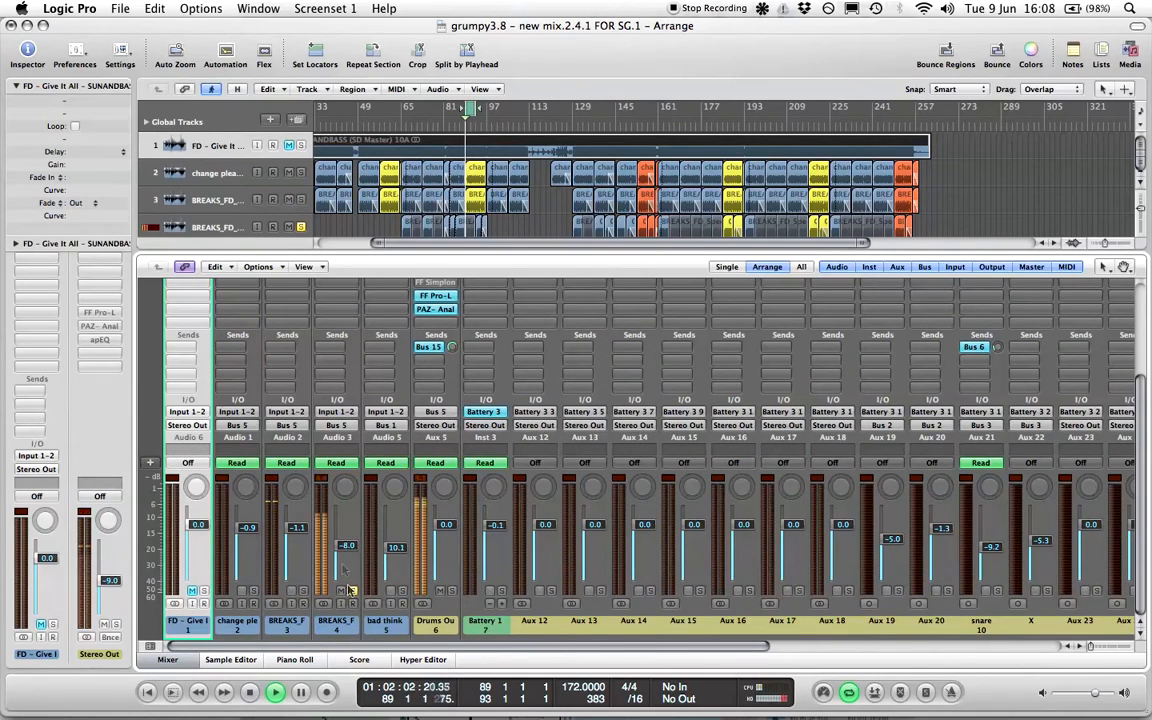
{"action": "scroll", "coordinate": [335, 492], "scroll_direction": "up", "scroll_amount": 5}
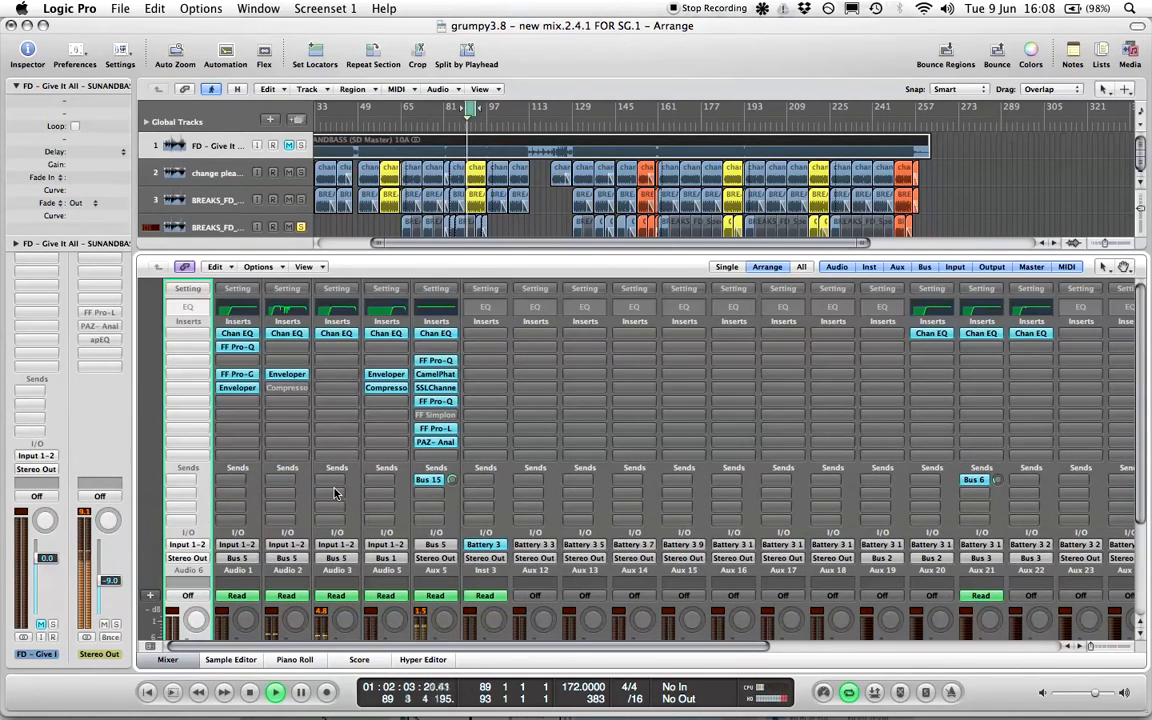
{"action": "left_click", "coordinate": [336, 334], "text": "alt"}
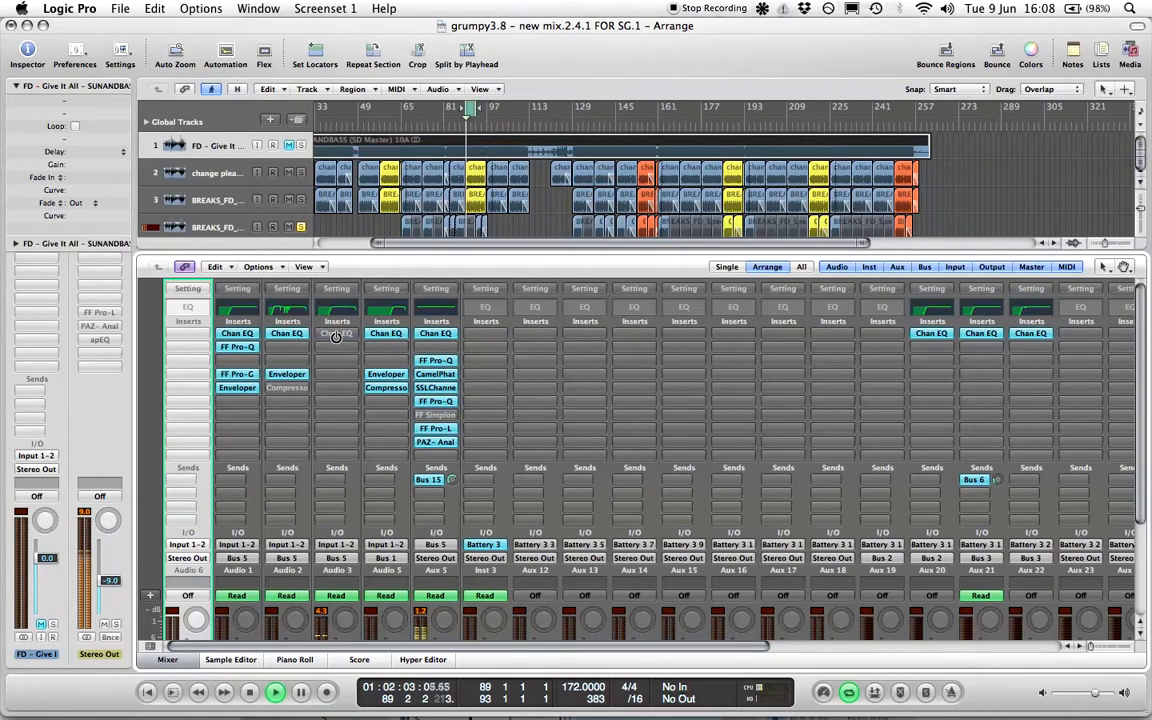
{"action": "scroll", "coordinate": [350, 590], "scroll_direction": "down", "scroll_amount": 4}
{"action": "left_click", "coordinate": [351, 592]}
Solo the bad think channel and compare its sound with the Compressor and Enveloper inserts bypassed and active
{"action": "left_click", "coordinate": [403, 591]}
{"action": "key", "text": "space"}
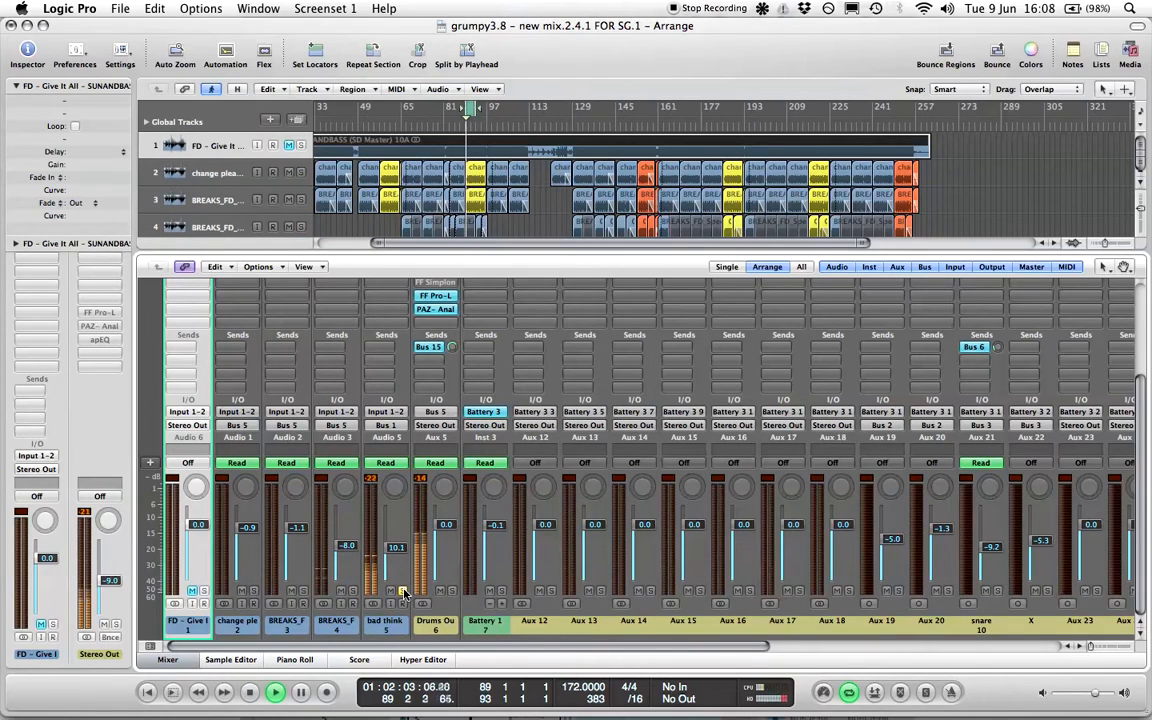
{"action": "scroll", "coordinate": [404, 589], "scroll_direction": "up", "scroll_amount": 4}
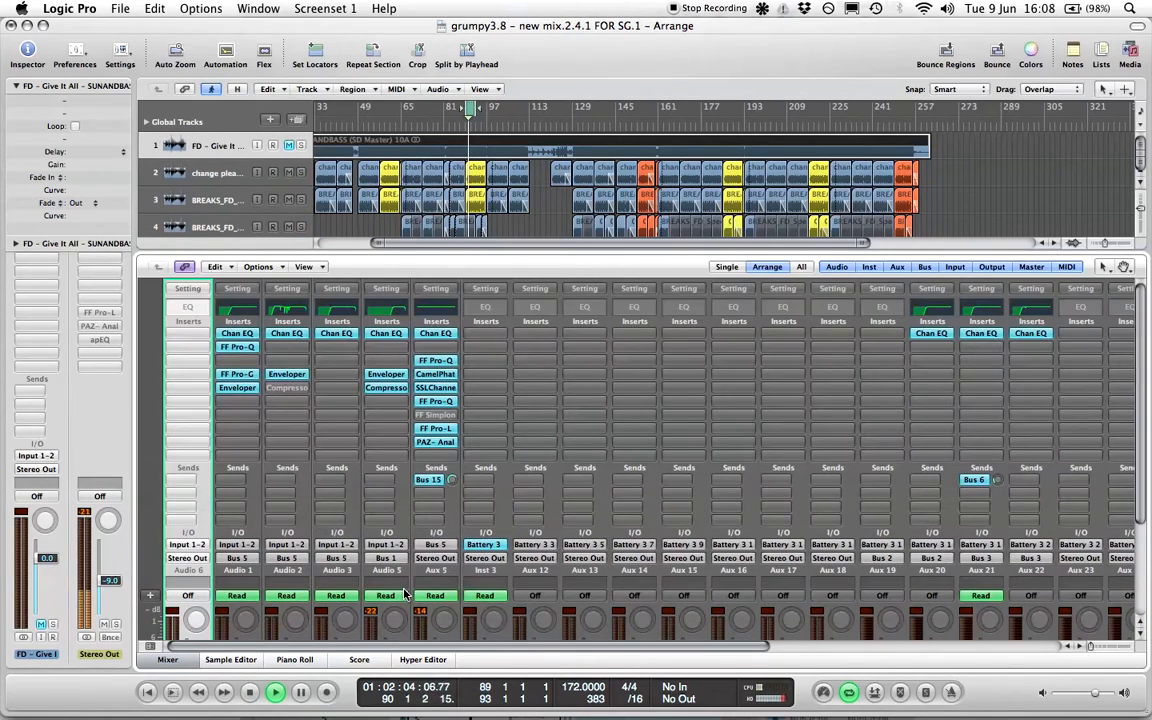
{"action": "left_click", "coordinate": [386, 388], "text": "alt"}
{"action": "left_click", "coordinate": [387, 373], "text": "alt"}
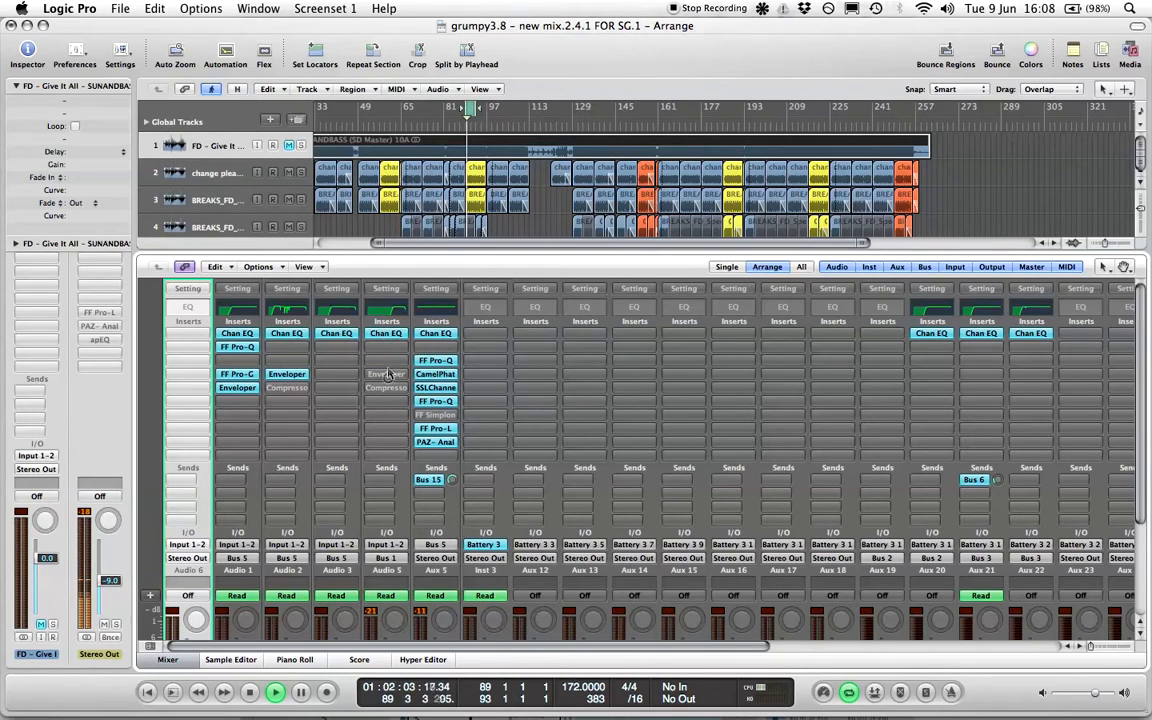
{"action": "scroll", "coordinate": [392, 410], "scroll_direction": "down", "scroll_amount": 4}
{"action": "scroll", "coordinate": [395, 425], "scroll_direction": "up", "scroll_amount": 4}
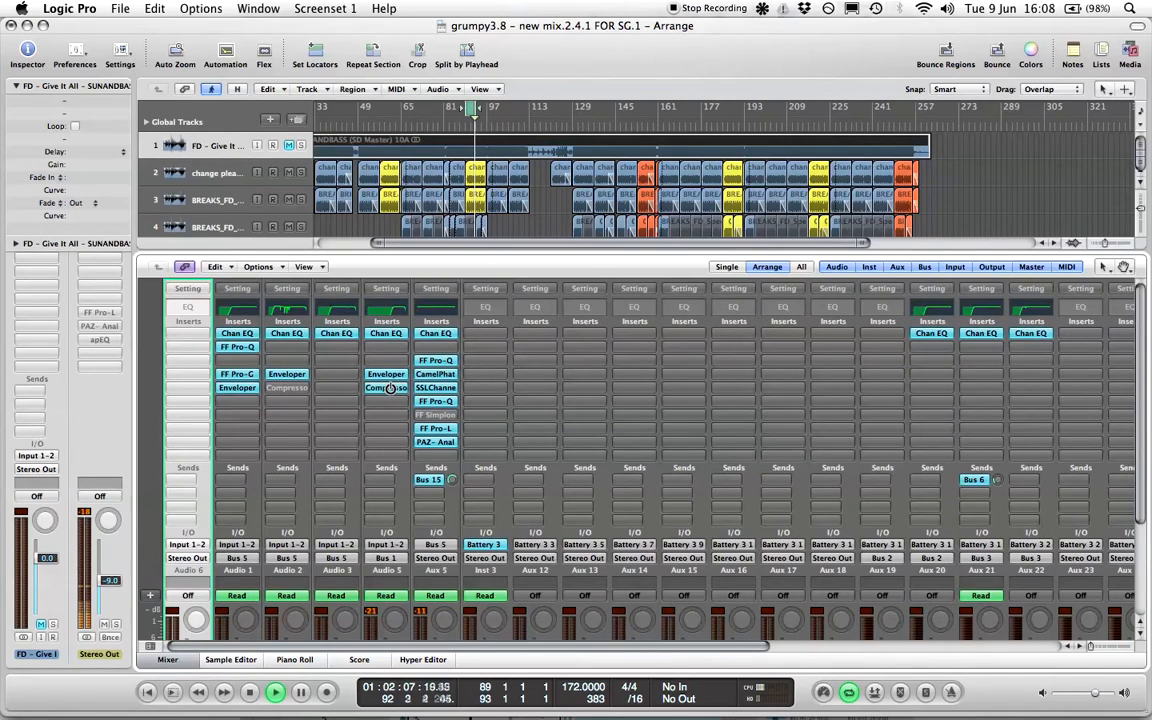
Release the solo on bad think and audition the Aux 19 channel on its own in the loop
{"action": "scroll", "coordinate": [390, 400], "scroll_direction": "down", "scroll_amount": 4}
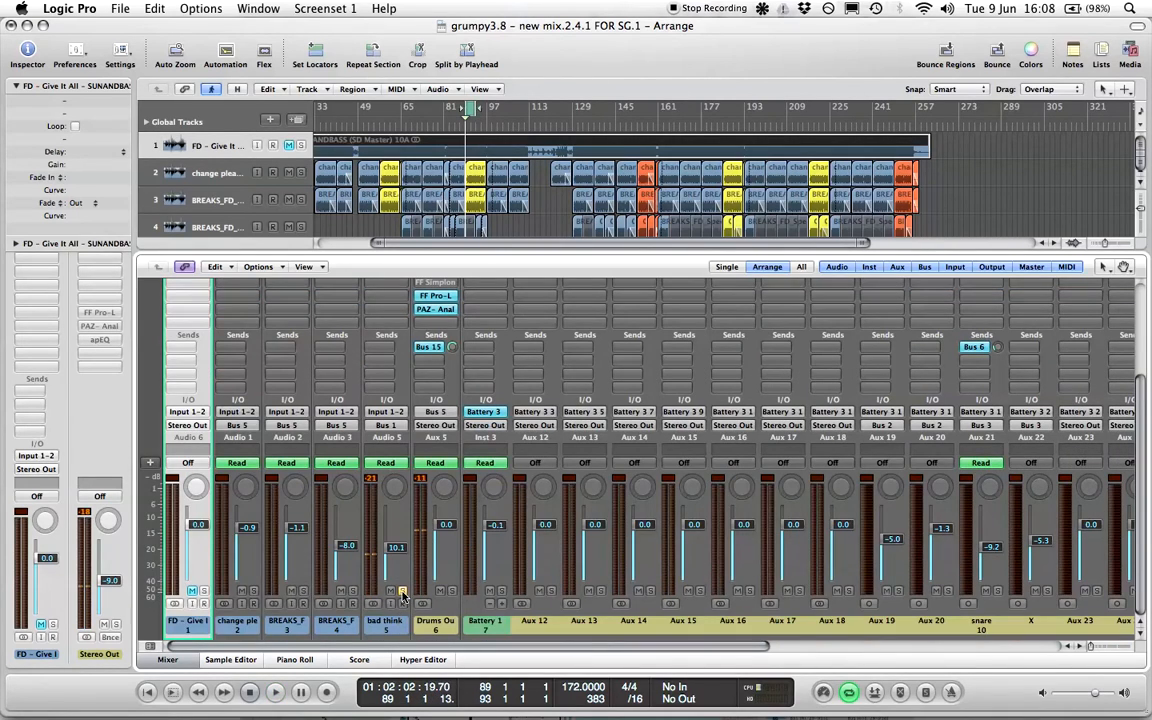
{"action": "scroll", "coordinate": [403, 597], "scroll_direction": "right", "scroll_amount": 5}
{"action": "key", "text": "space"}
{"action": "left_click", "coordinate": [745, 590]}
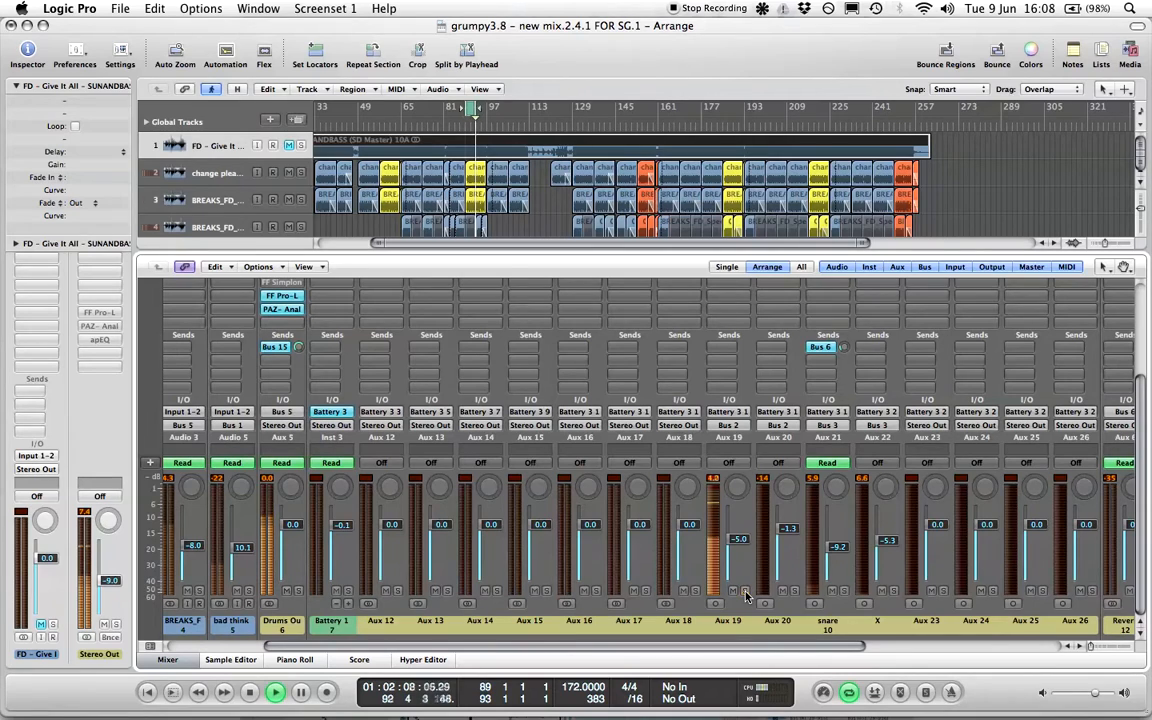
{"action": "left_click", "coordinate": [745, 590]}
Rename the Aux 19 channel to Hi Kick
{"action": "left_click", "coordinate": [729, 622]}
{"action": "double_click", "coordinate": [729, 628]}
{"action": "type", "text": "Hi"}
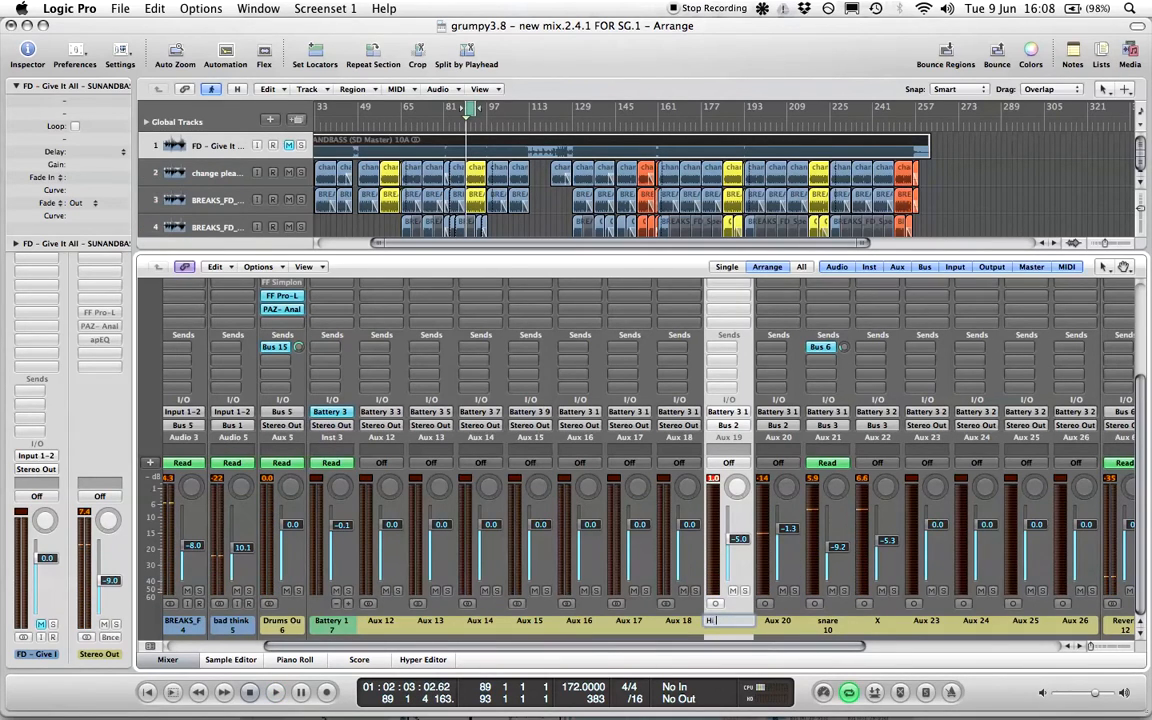
{"action": "type", "text": " Kick"}
{"action": "key", "text": "Return"}
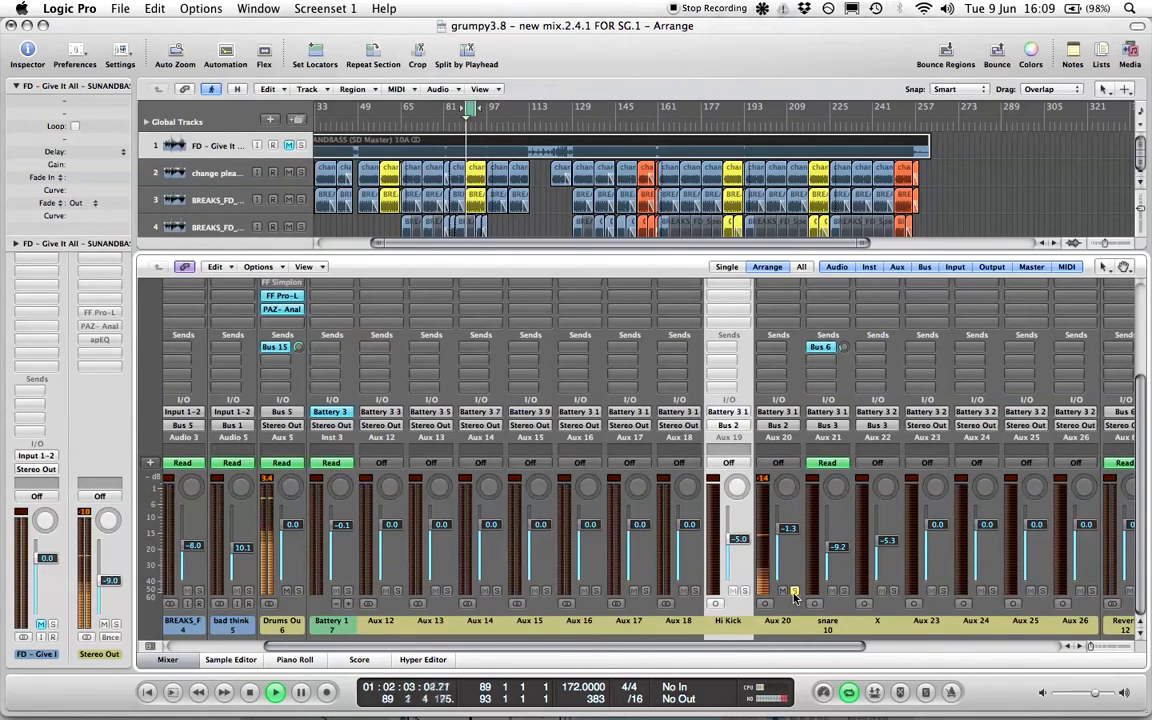
Rename the Aux 20 channel to Hi Kick 2
{"action": "double_click", "coordinate": [791, 621]}
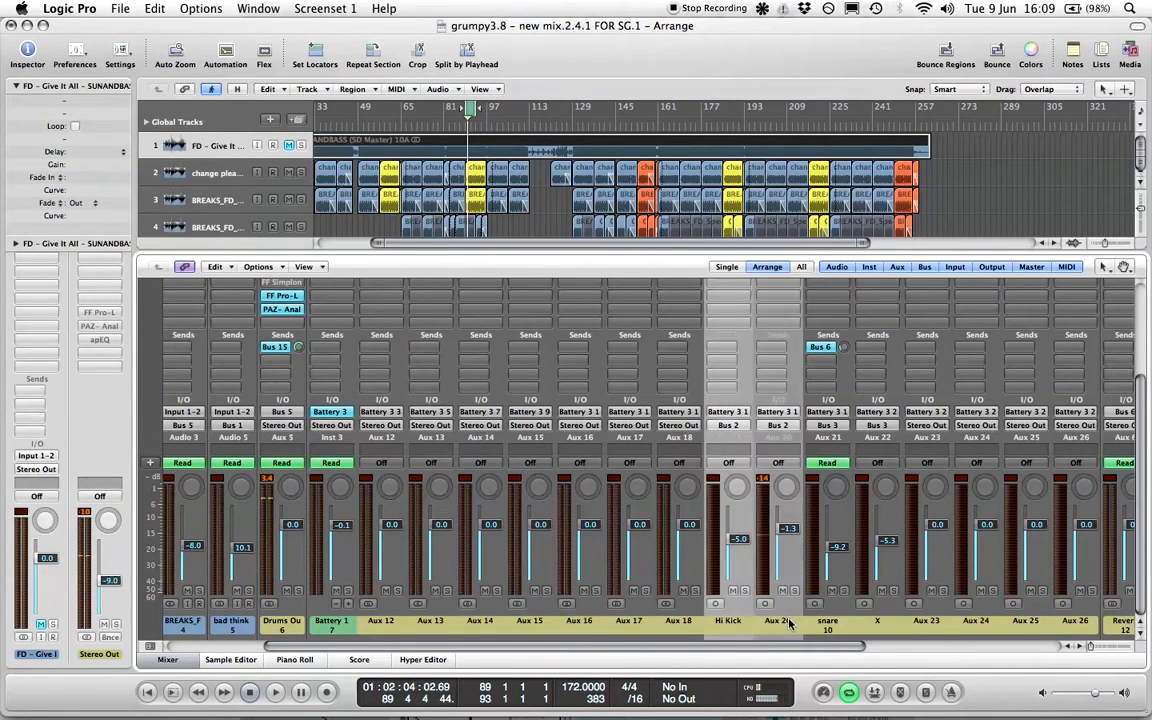
{"action": "type", "text": "Hi Kick"}
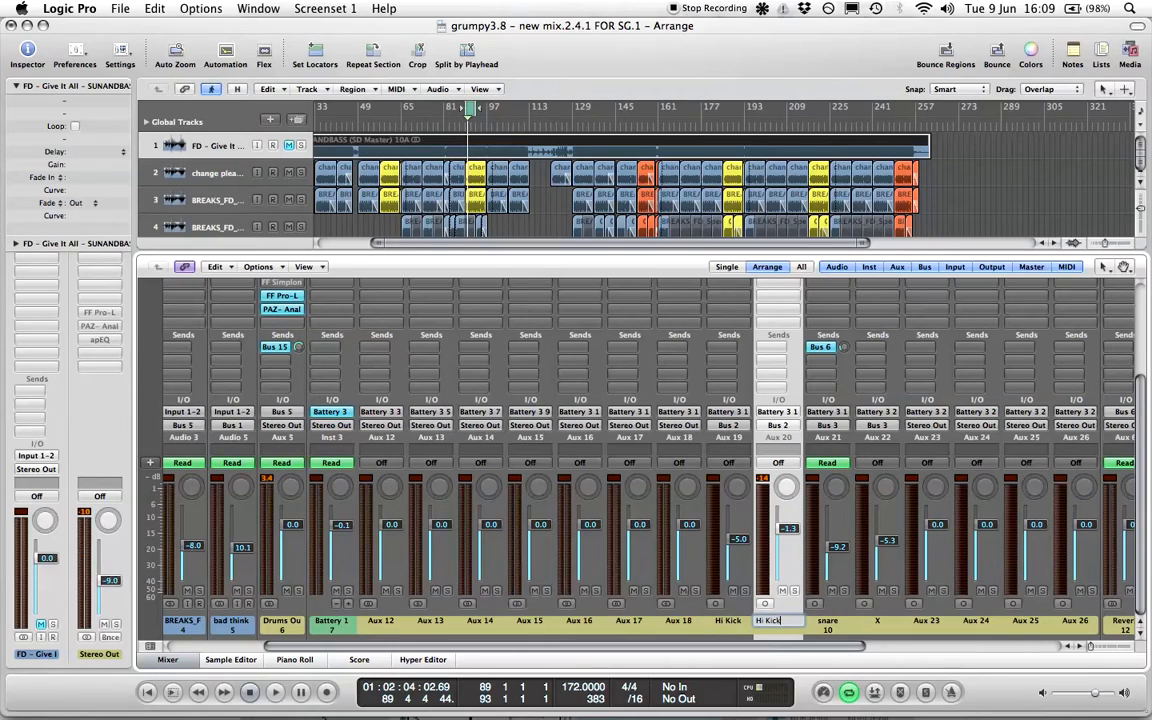
{"action": "type", "text": " 2"}
{"action": "key", "text": "Return"}
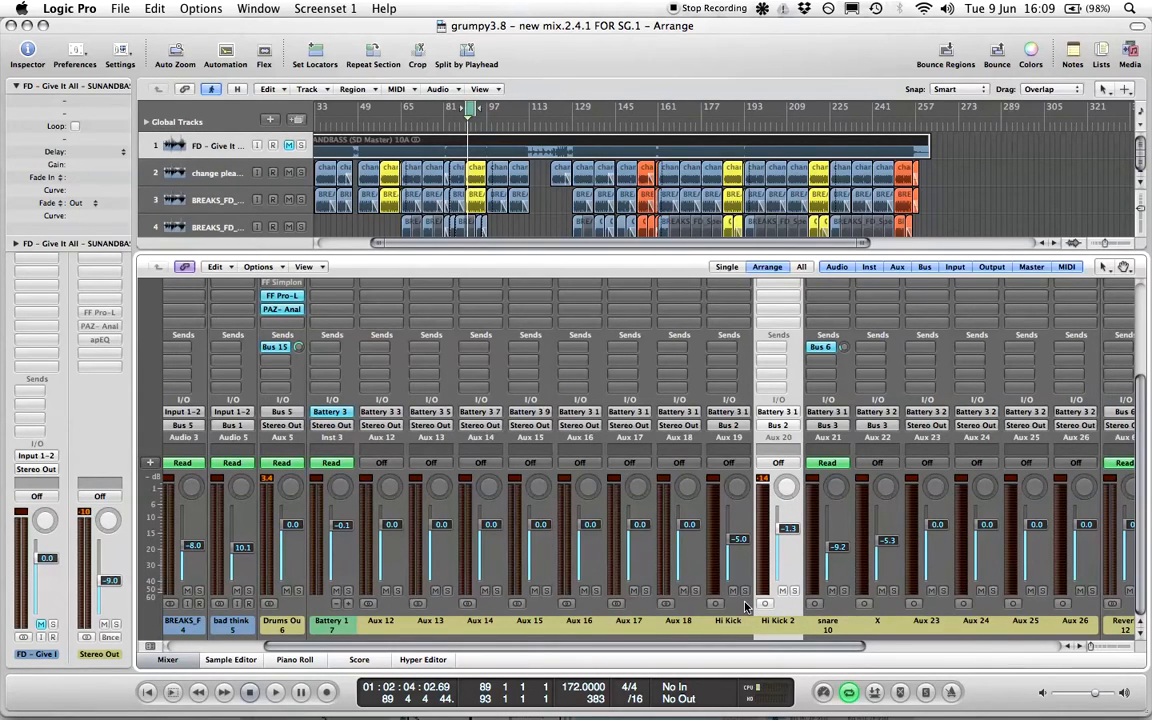
Solo the snare channel, listen to it in the loop, and stop playback
{"action": "left_click", "coordinate": [845, 591]}
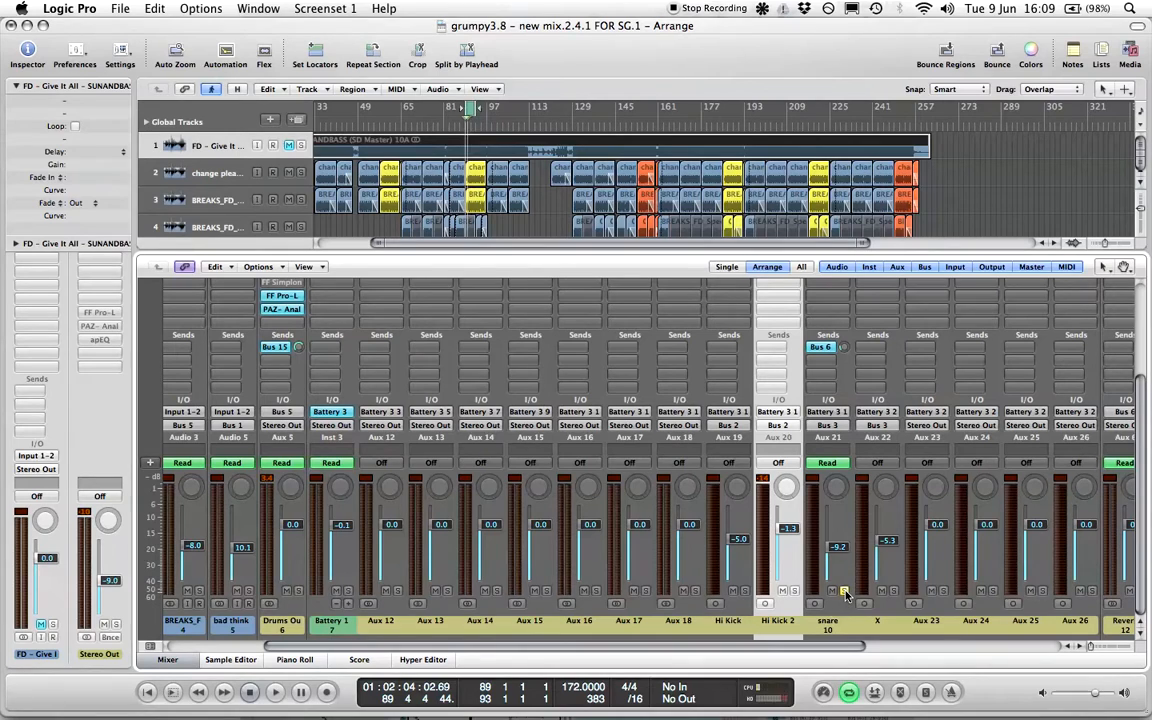
{"action": "key", "text": "space"}
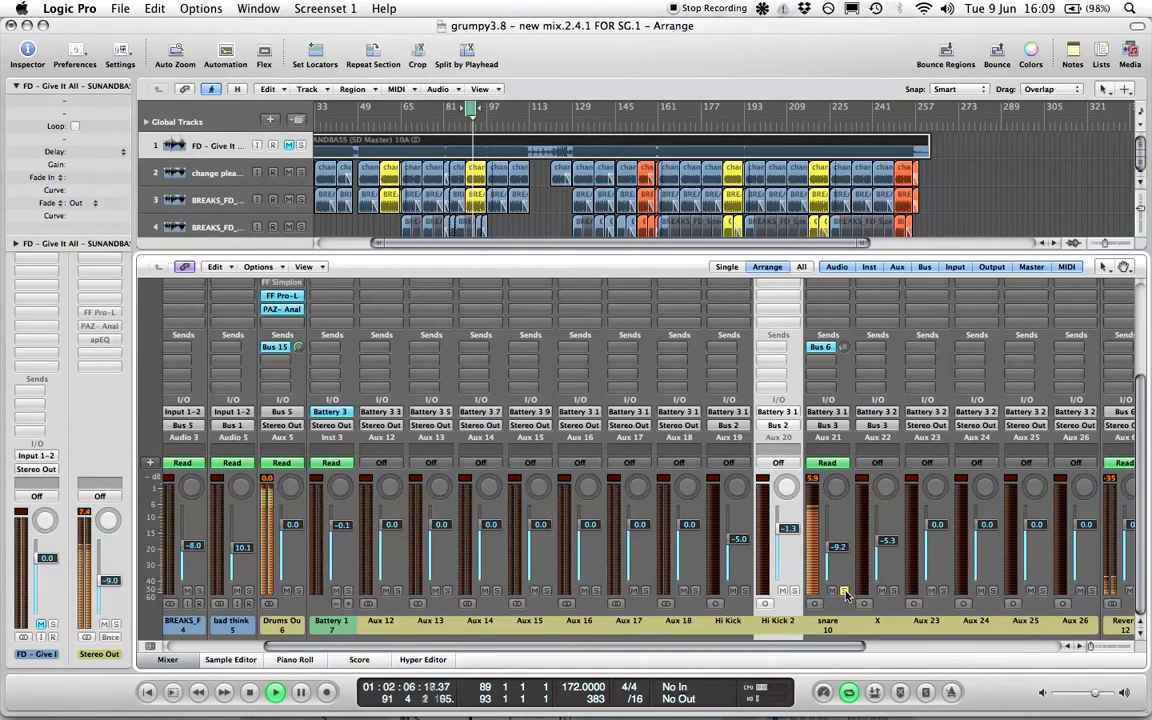
{"action": "key", "text": "space"}
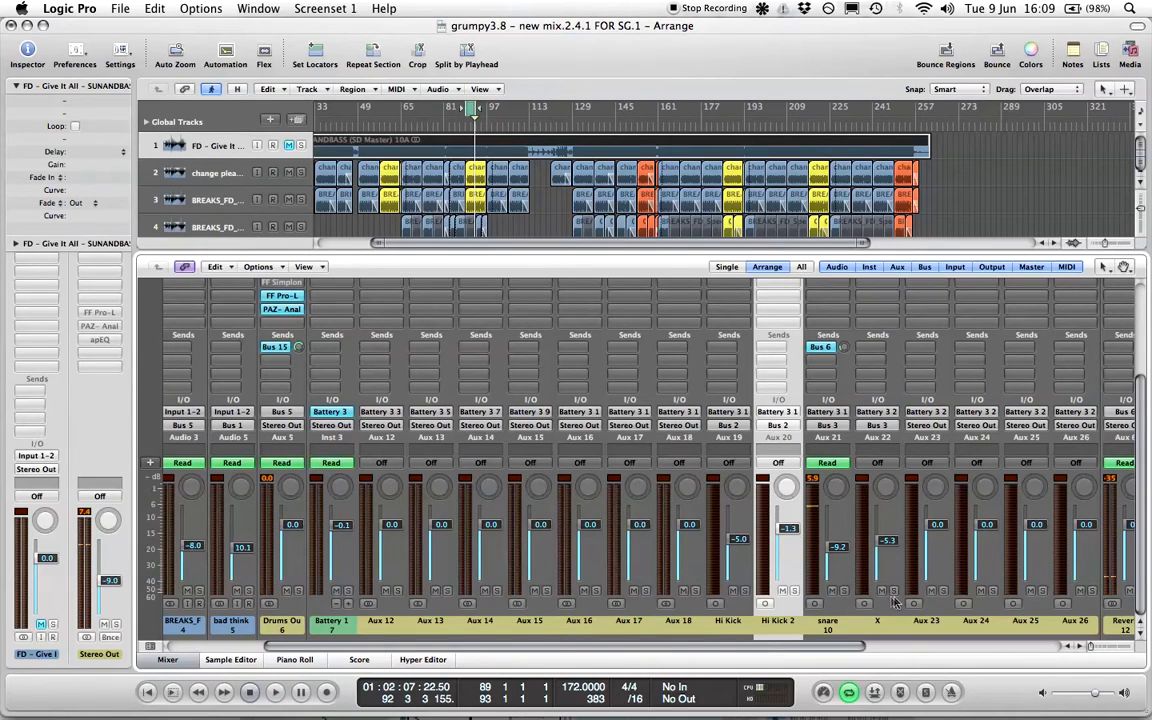
Audition the X channel and the snare channel individually in the loop, and inspect the snare's Bus 6 send
{"action": "key", "text": "space"}
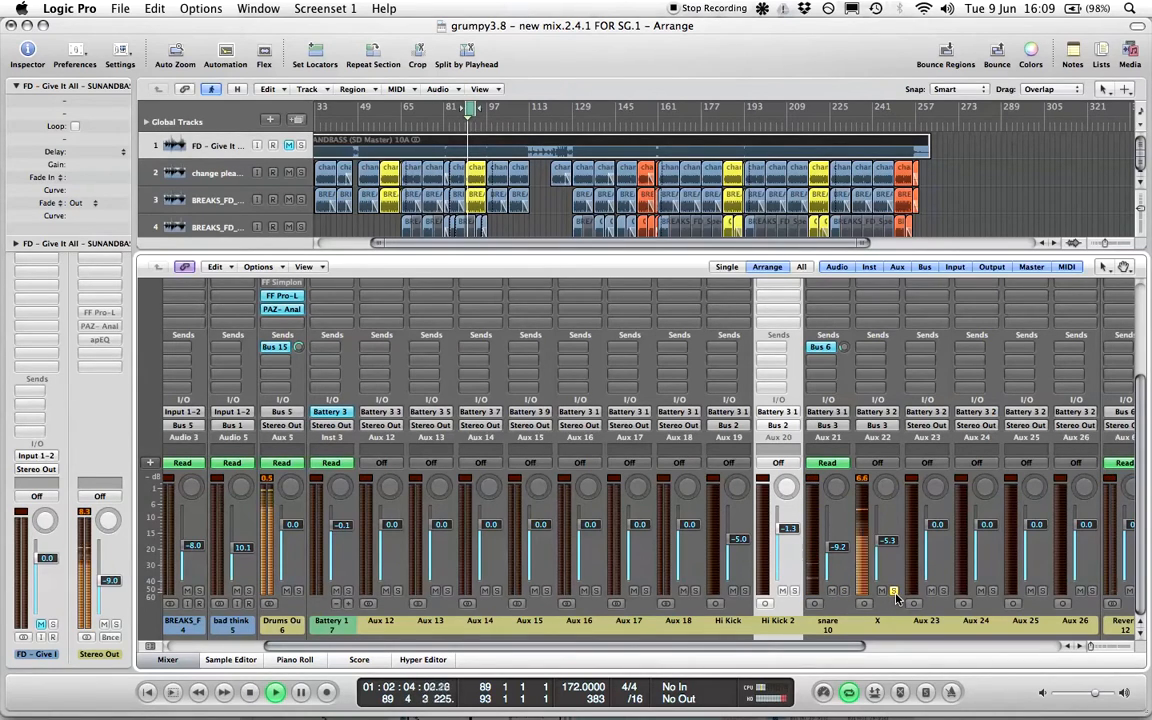
{"action": "left_click", "coordinate": [894, 591]}
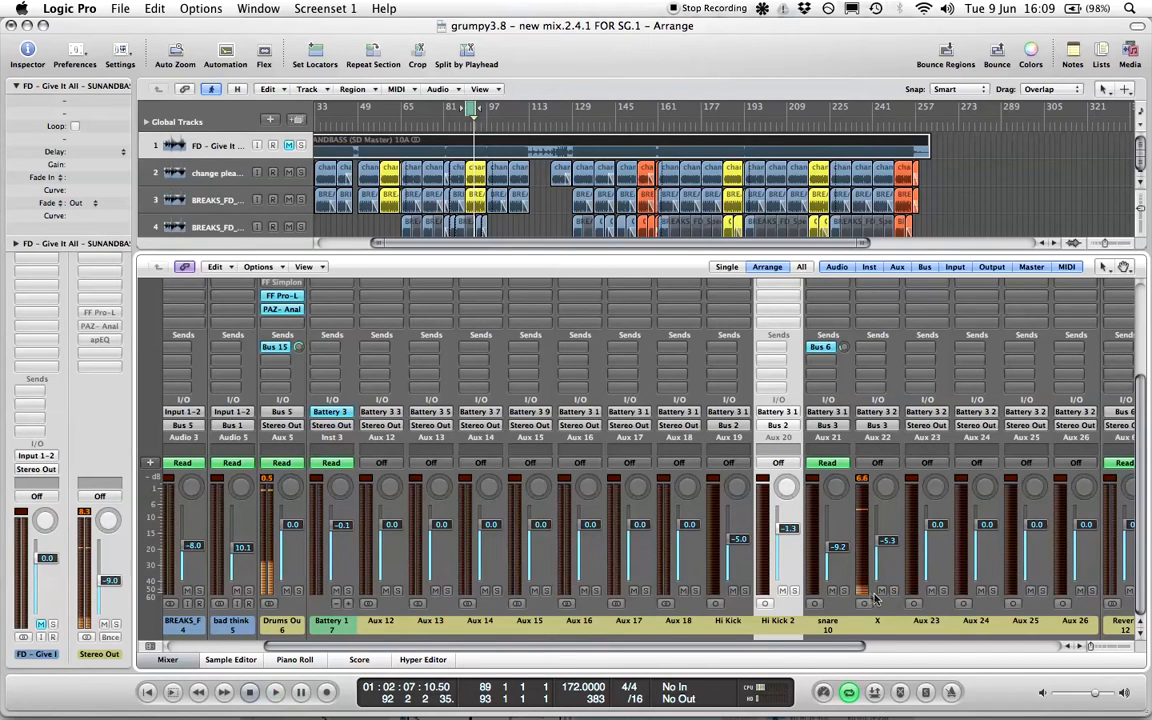
{"action": "key", "text": "space"}
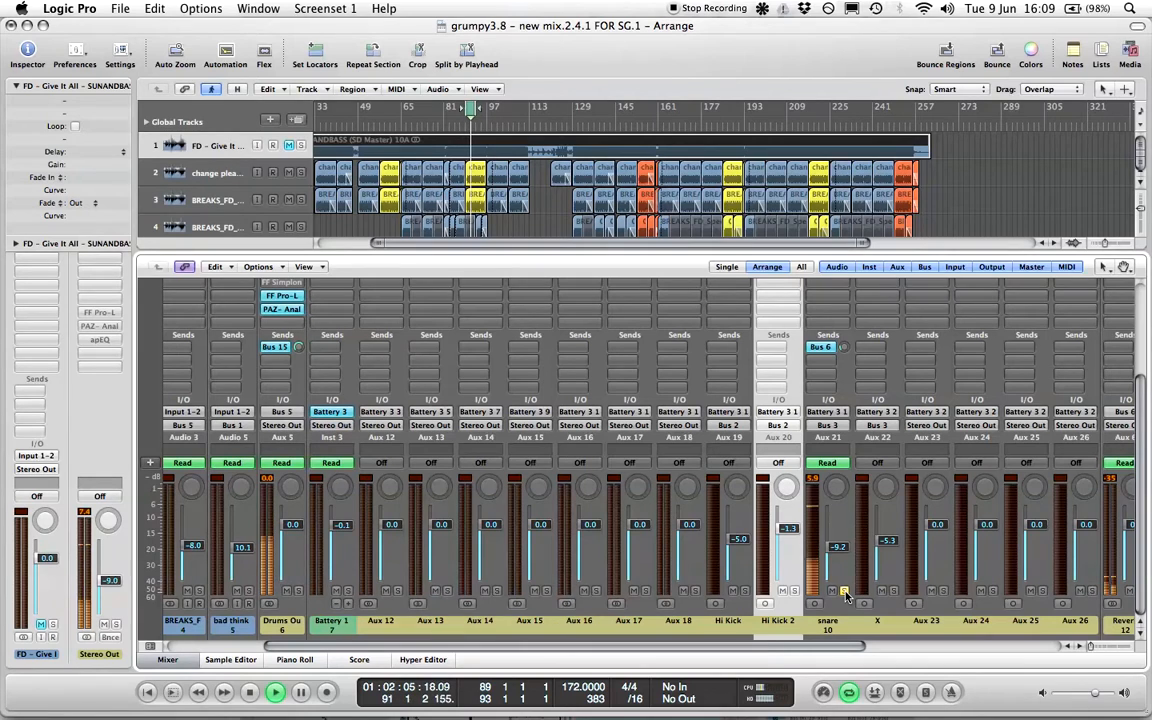
{"action": "key", "text": "space"}
{"action": "key", "text": "space"}
{"action": "scroll", "coordinate": [845, 590], "scroll_direction": "up", "scroll_amount": 3}
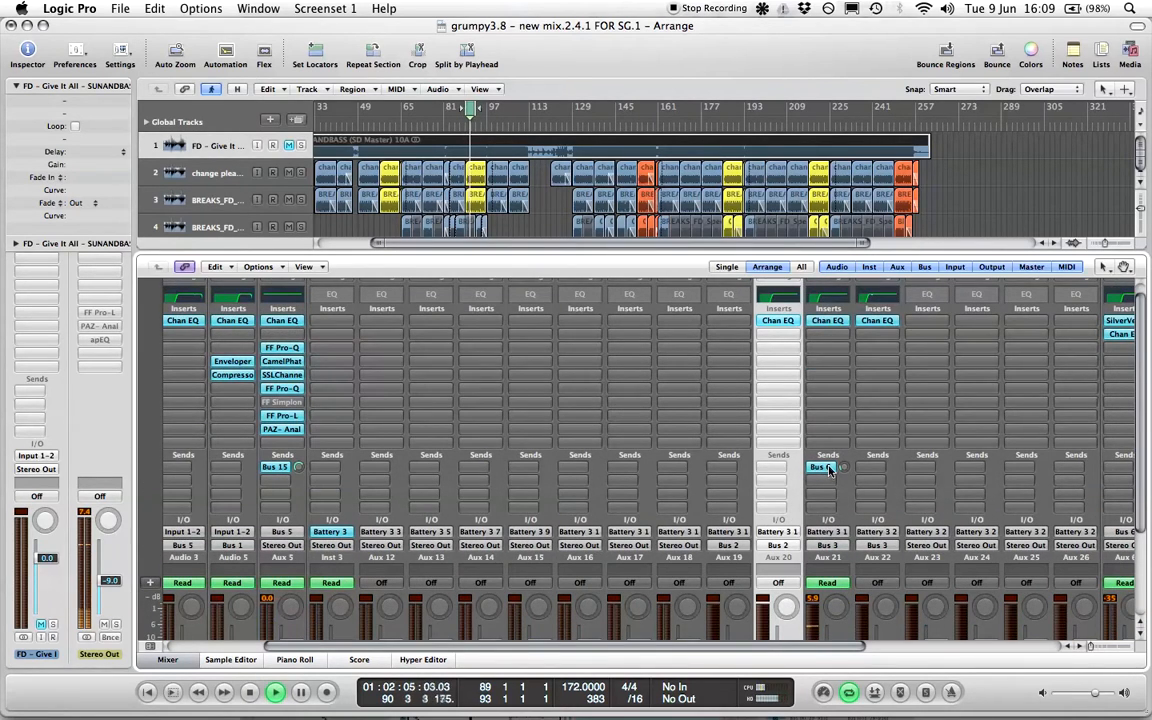
{"action": "scroll", "coordinate": [845, 595], "scroll_direction": "down", "scroll_amount": 3}
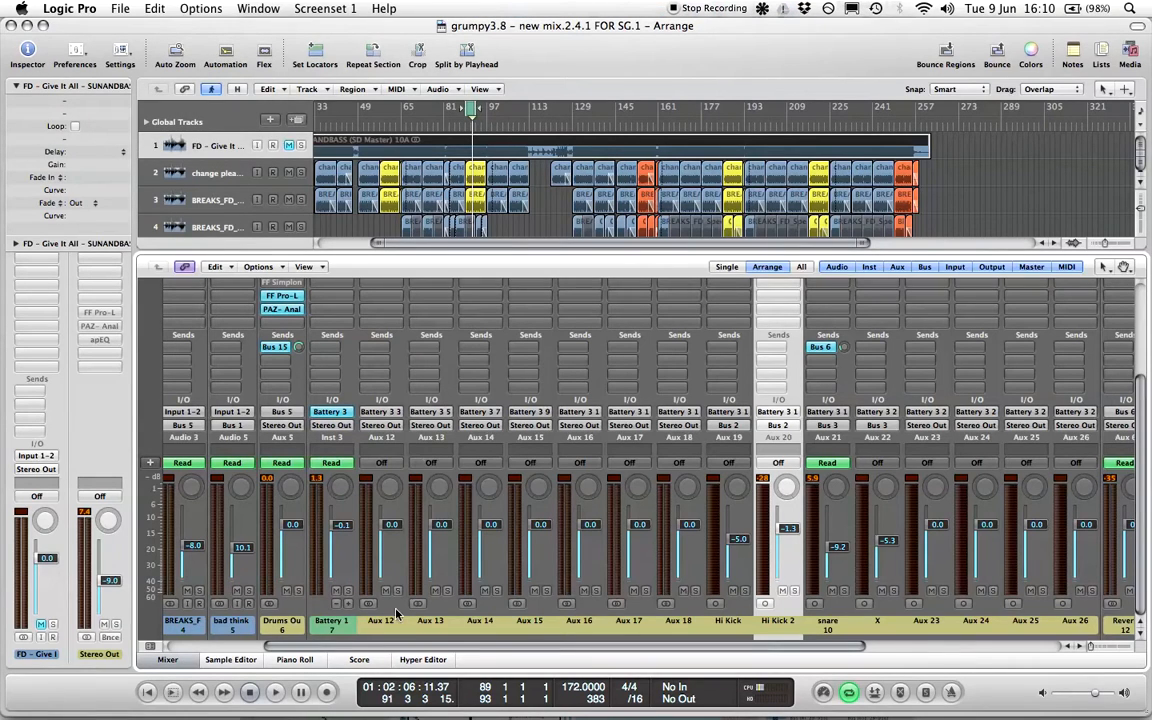
Examine how the break, kick and snare channels route through the Hi Hats, Kicks and Snares groups into the Drums Ou channel
{"action": "scroll", "coordinate": [395, 603], "scroll_direction": "left", "scroll_amount": 3}
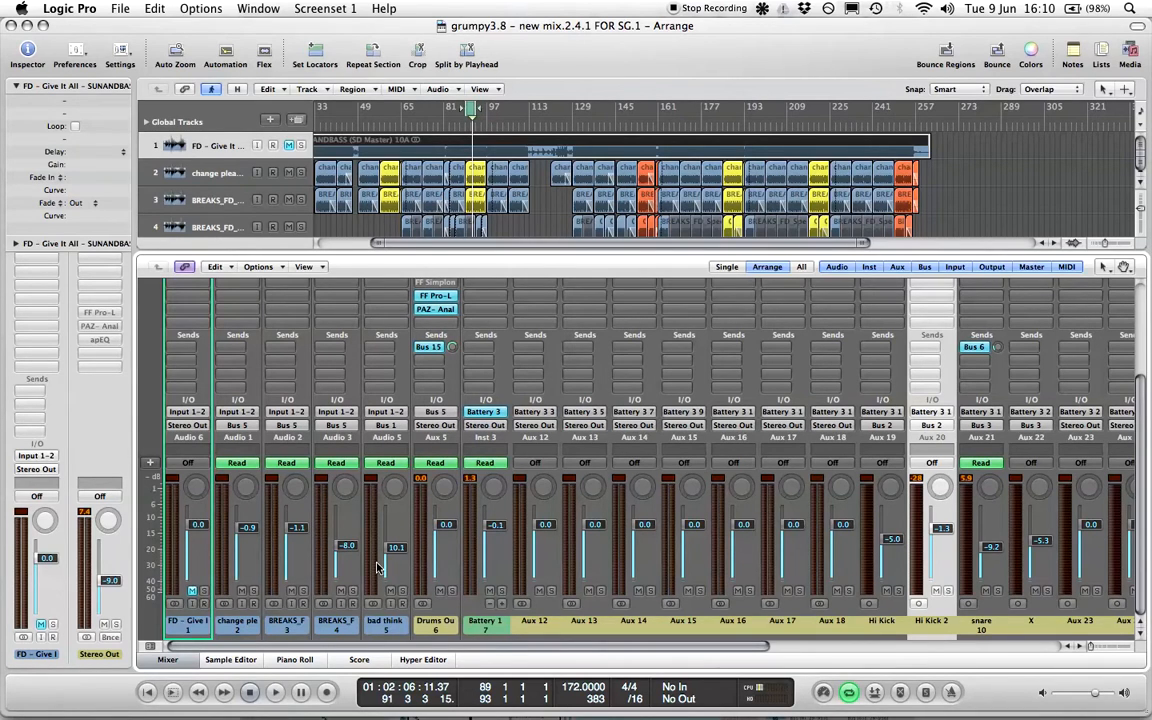
{"action": "scroll", "coordinate": [363, 557], "scroll_direction": "right", "scroll_amount": 6}
{"action": "scroll", "coordinate": [363, 557], "scroll_direction": "left", "scroll_amount": 6}
{"action": "scroll", "coordinate": [256, 573], "scroll_direction": "right", "scroll_amount": 10}
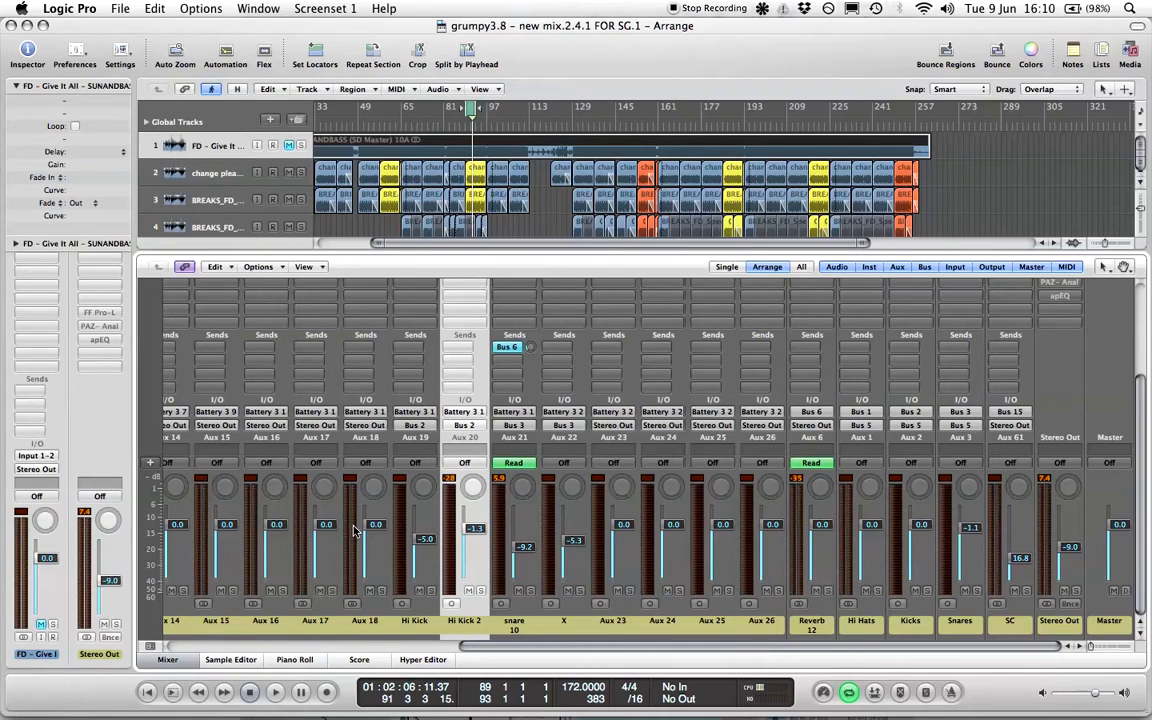
{"action": "scroll", "coordinate": [353, 531], "scroll_direction": "left", "scroll_amount": 5}
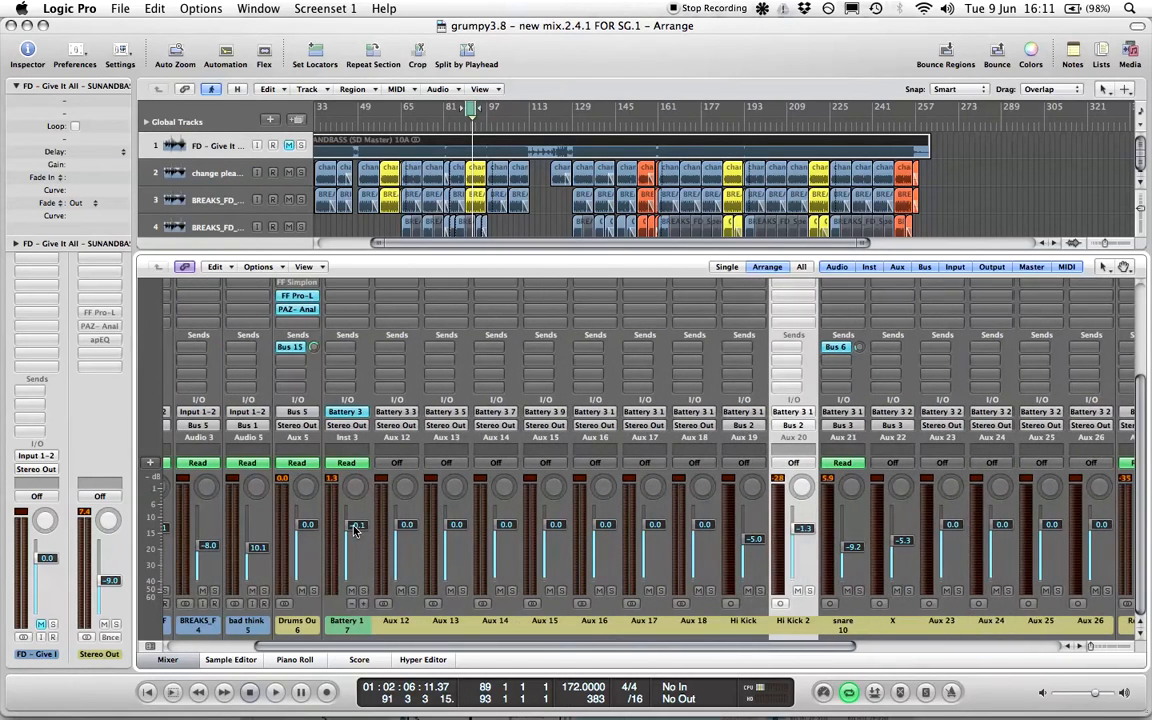
{"action": "scroll", "coordinate": [318, 550], "scroll_direction": "right", "scroll_amount": 5}
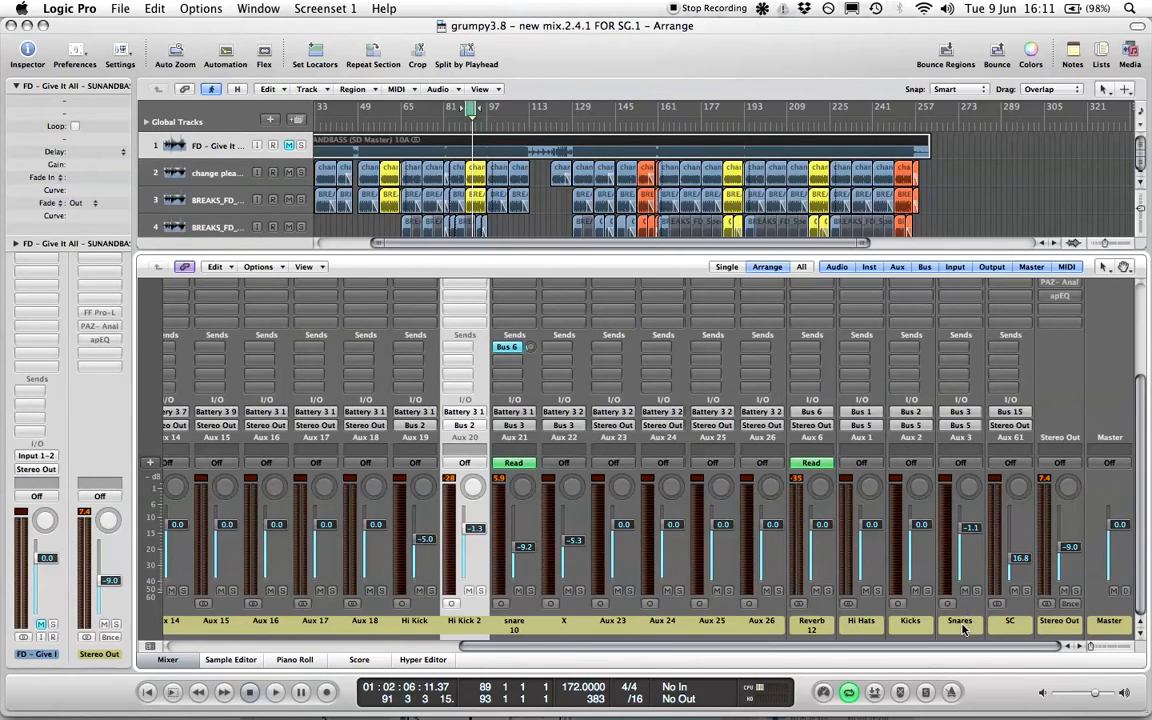
{"action": "scroll", "coordinate": [600, 560], "scroll_direction": "left", "scroll_amount": 10}
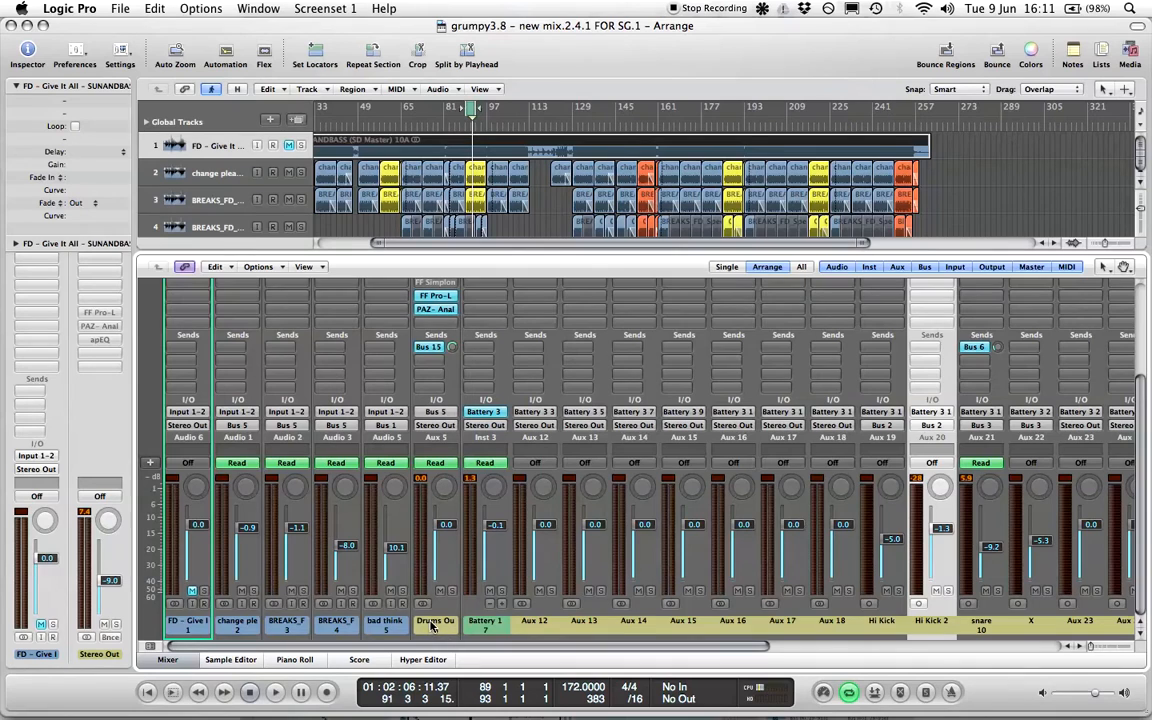
{"action": "scroll", "coordinate": [432, 600], "scroll_direction": "right", "scroll_amount": 8}
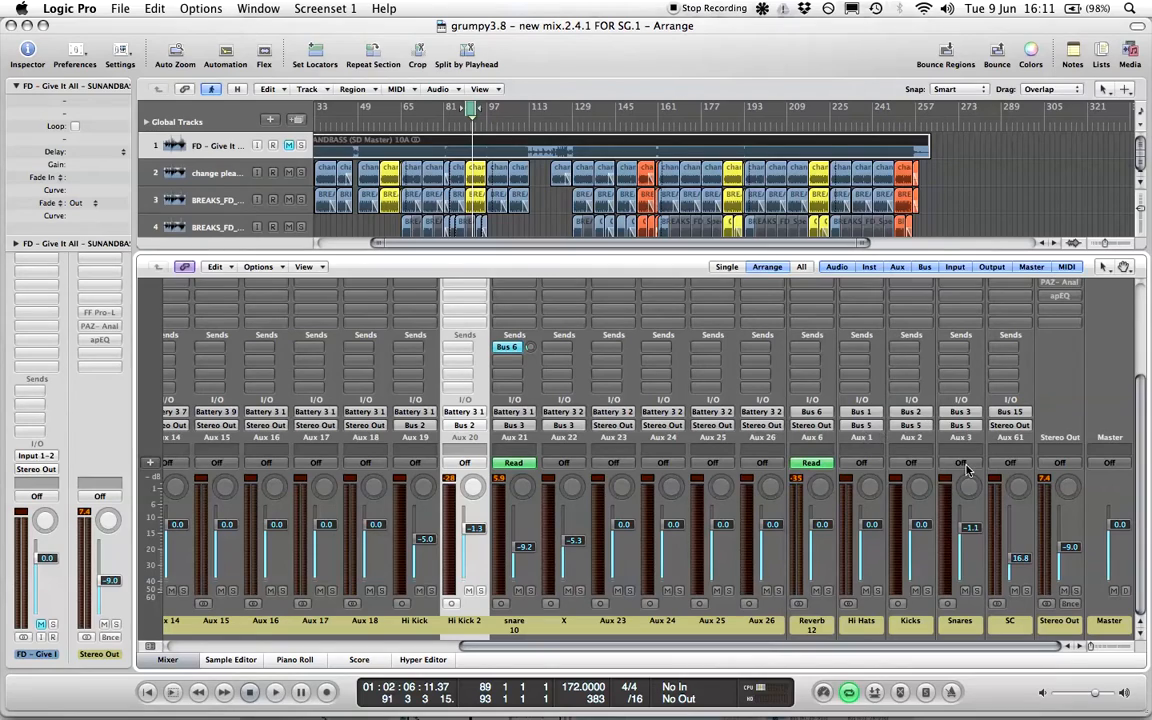
{"action": "scroll", "coordinate": [966, 470], "scroll_direction": "left", "scroll_amount": 8}
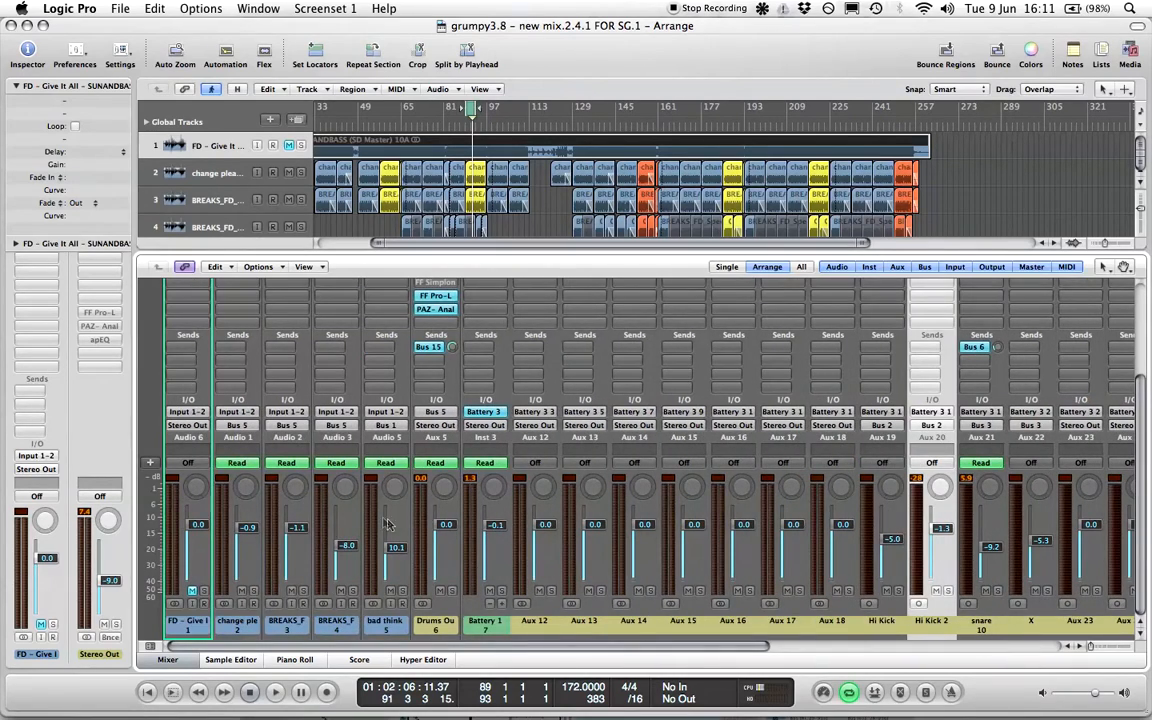
{"action": "scroll", "coordinate": [412, 517], "scroll_direction": "up", "scroll_amount": 5}
{"action": "scroll", "coordinate": [412, 517], "scroll_direction": "down", "scroll_amount": 5}
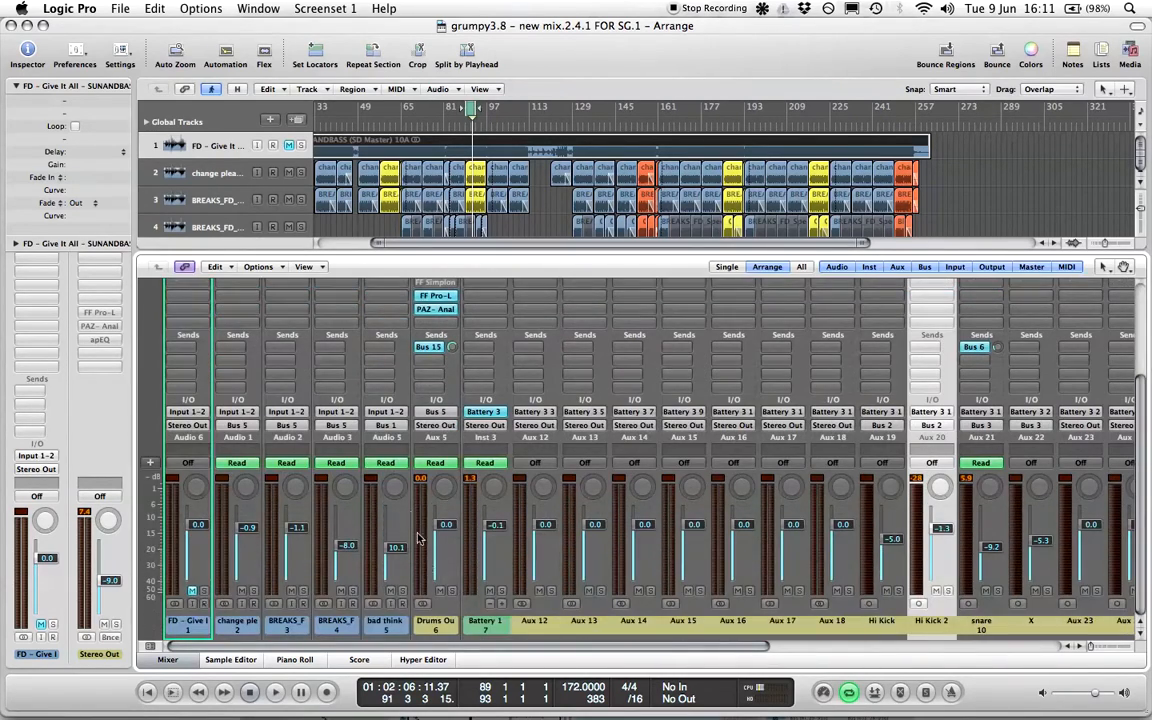
Solo the Drums Ou channel, listen to the grouped drums in the loop, and stop playback
{"action": "left_click", "coordinate": [452, 591]}
{"action": "key", "text": "space"}
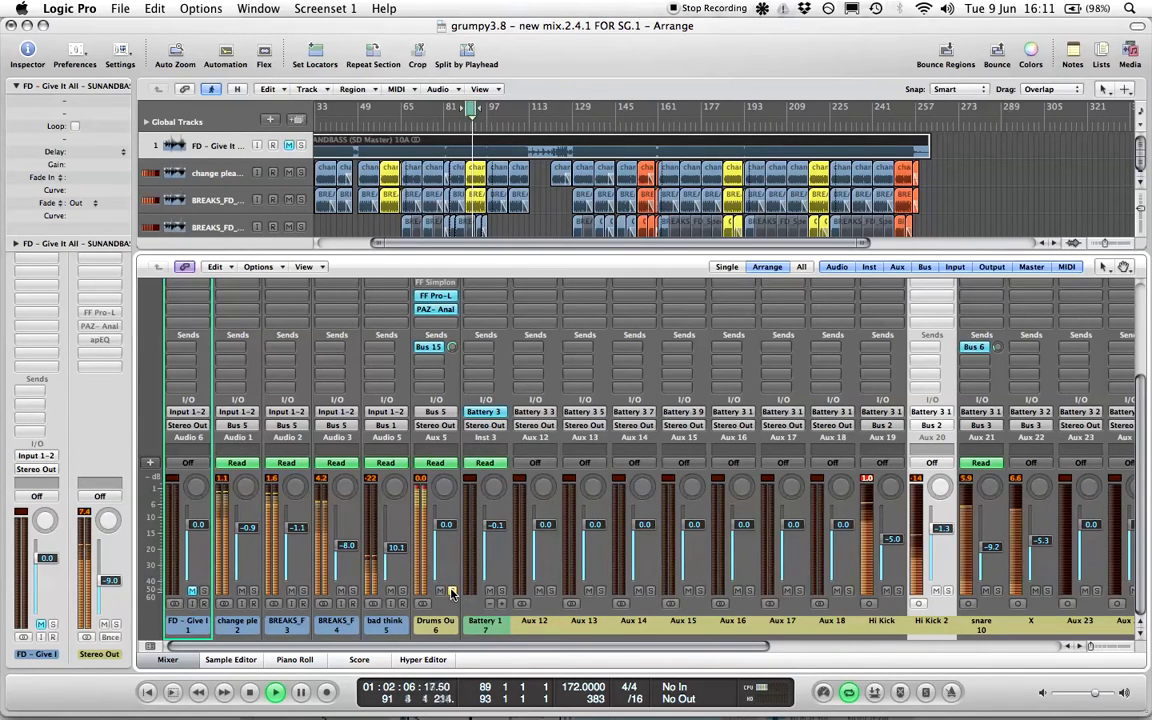
{"action": "key", "text": "space"}
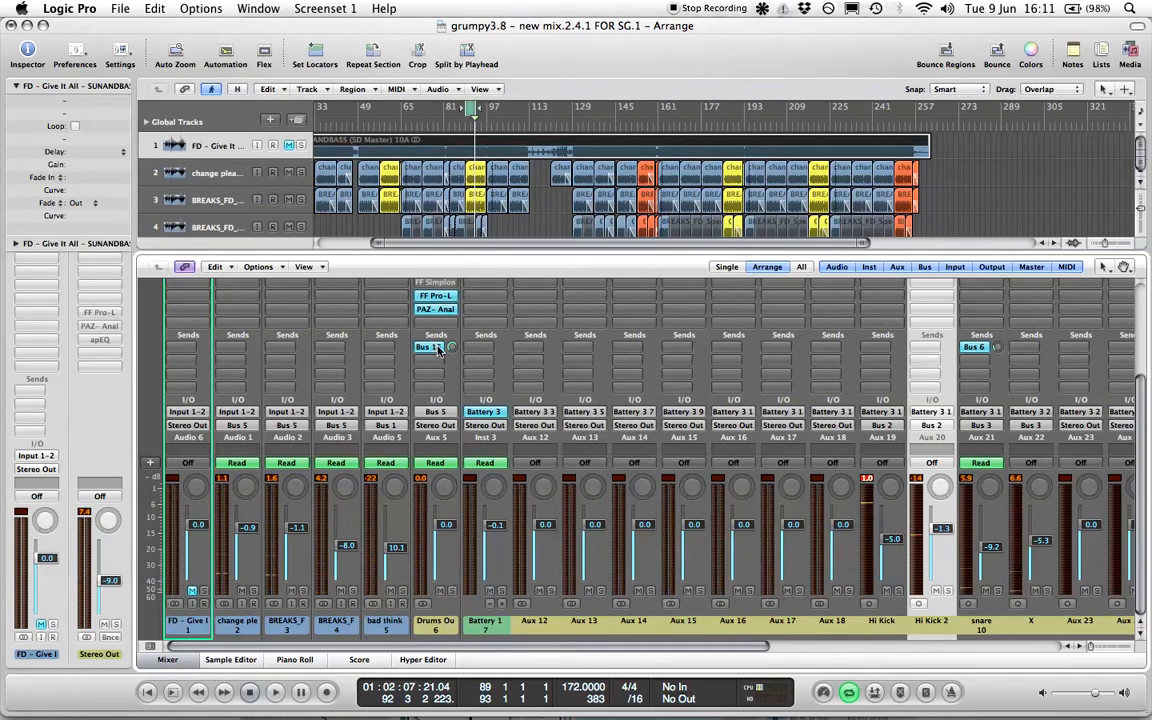
Audition the SC channel fed by Bus 15 on its own, inspect its FF Pro-C insert, and release the solo
{"action": "scroll", "coordinate": [422, 433], "scroll_direction": "right", "scroll_amount": 5}
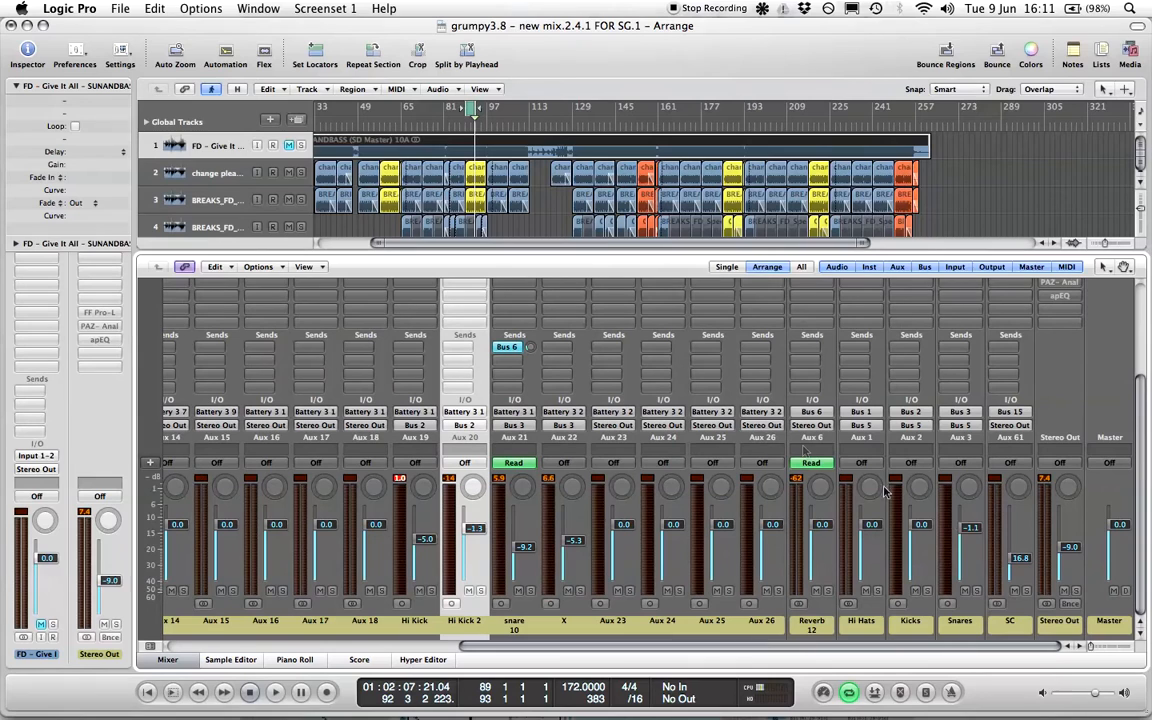
{"action": "key", "text": "space"}
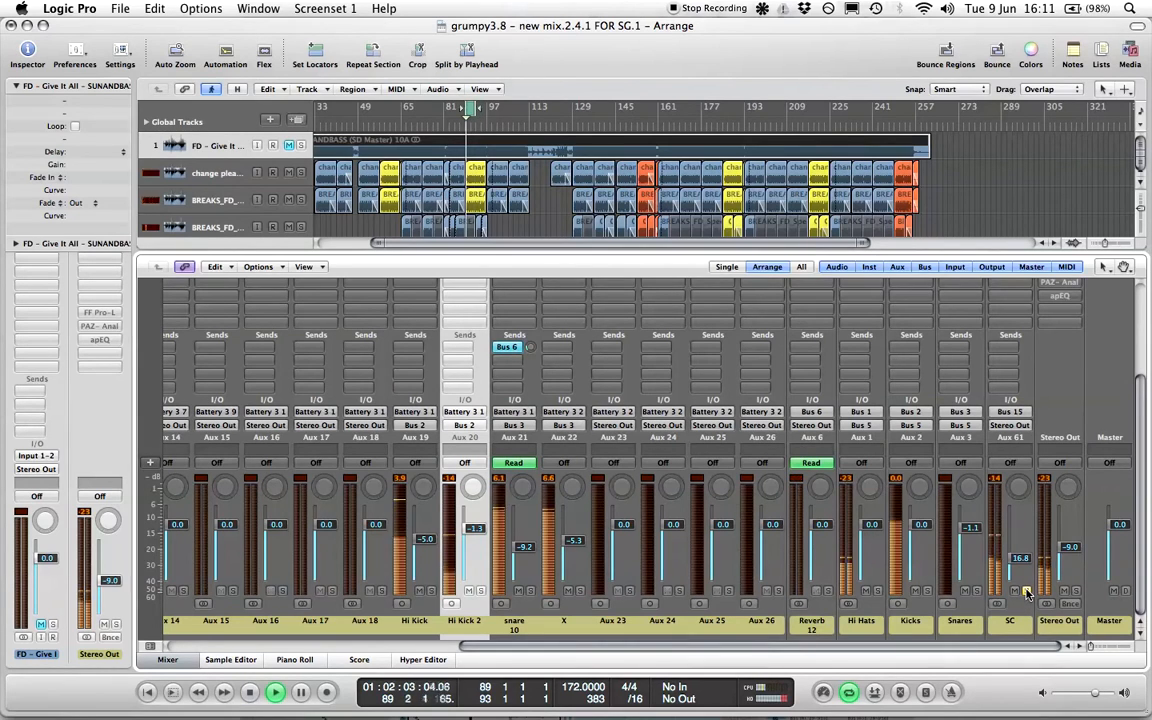
{"action": "scroll", "coordinate": [1025, 592], "scroll_direction": "up", "scroll_amount": 5}
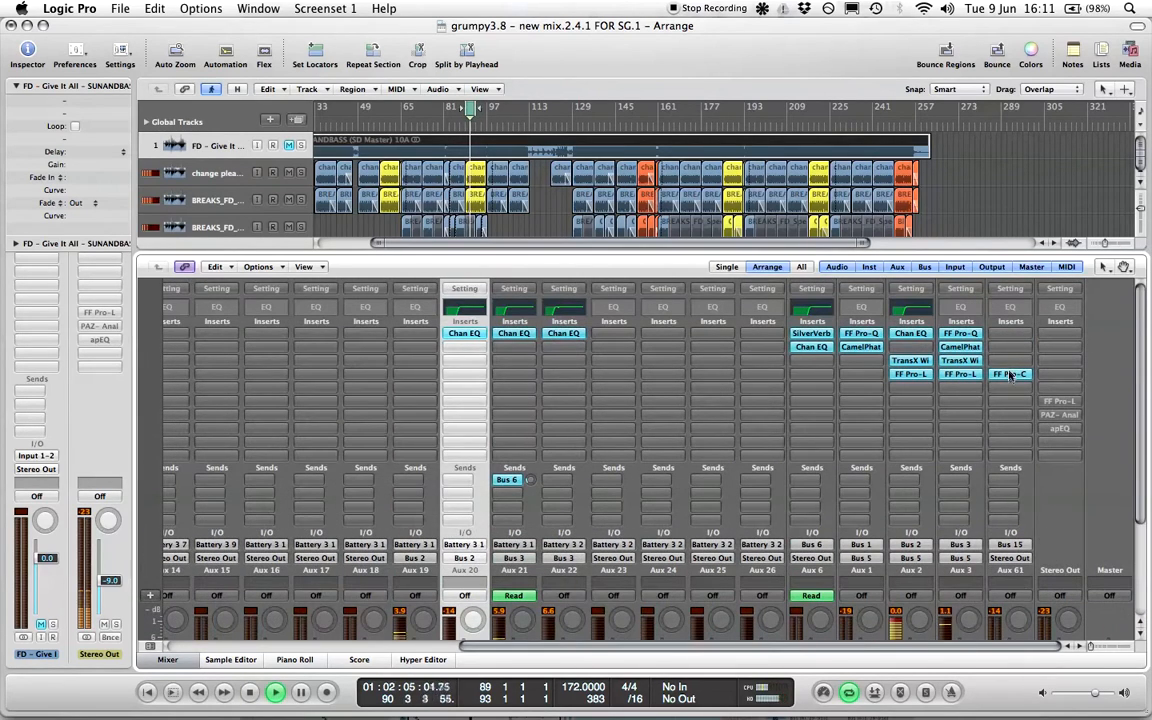
{"action": "scroll", "coordinate": [1010, 385], "scroll_direction": "down", "scroll_amount": 5}
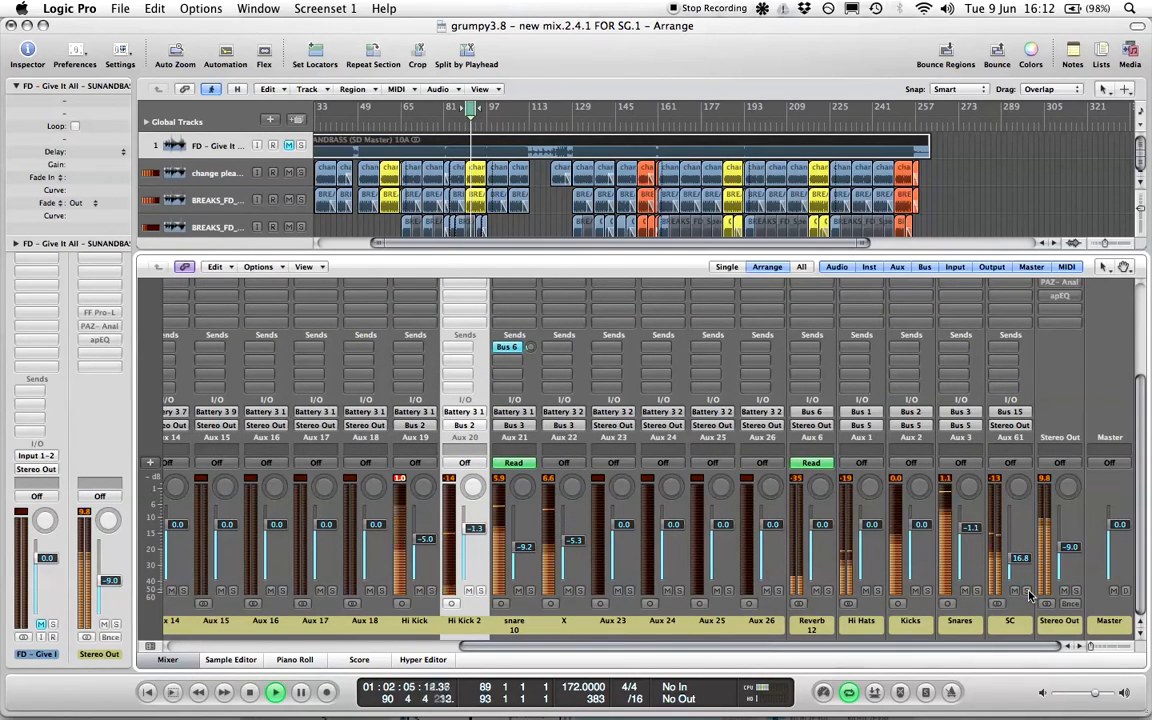
Solo break channel 3 in the loop and bypass its Enveloper and Chan EQ inserts
{"action": "scroll", "coordinate": [660, 563], "scroll_direction": "left", "scroll_amount": 10}
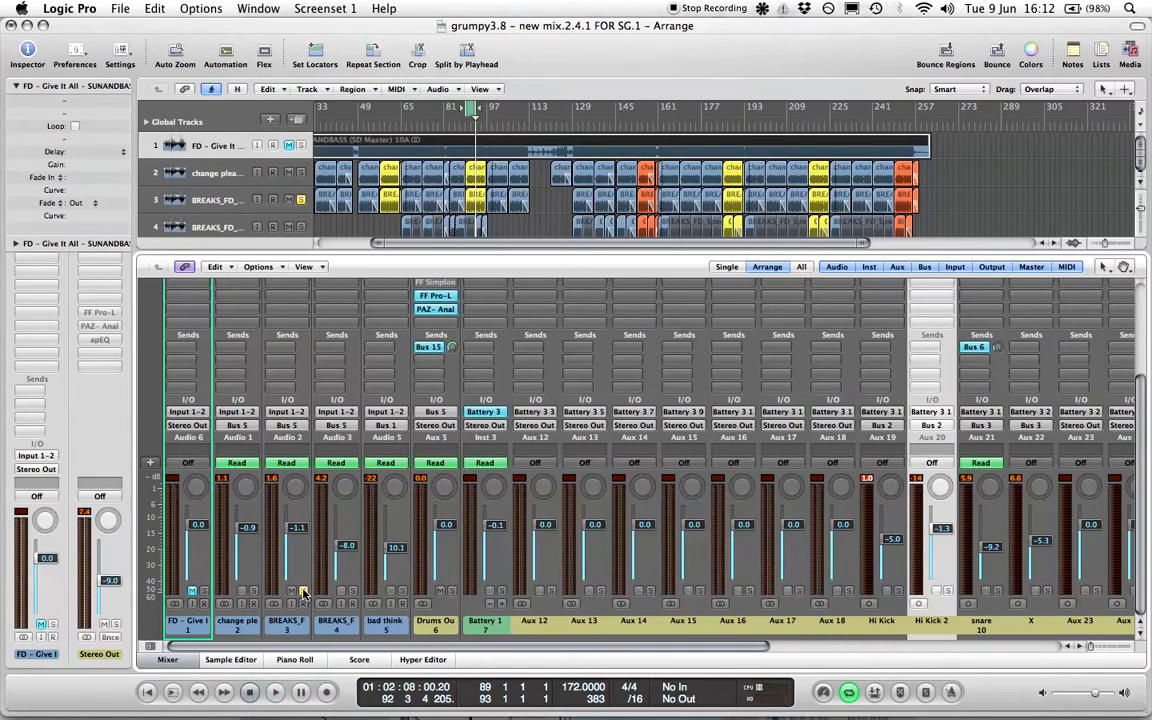
{"action": "key", "text": "space"}
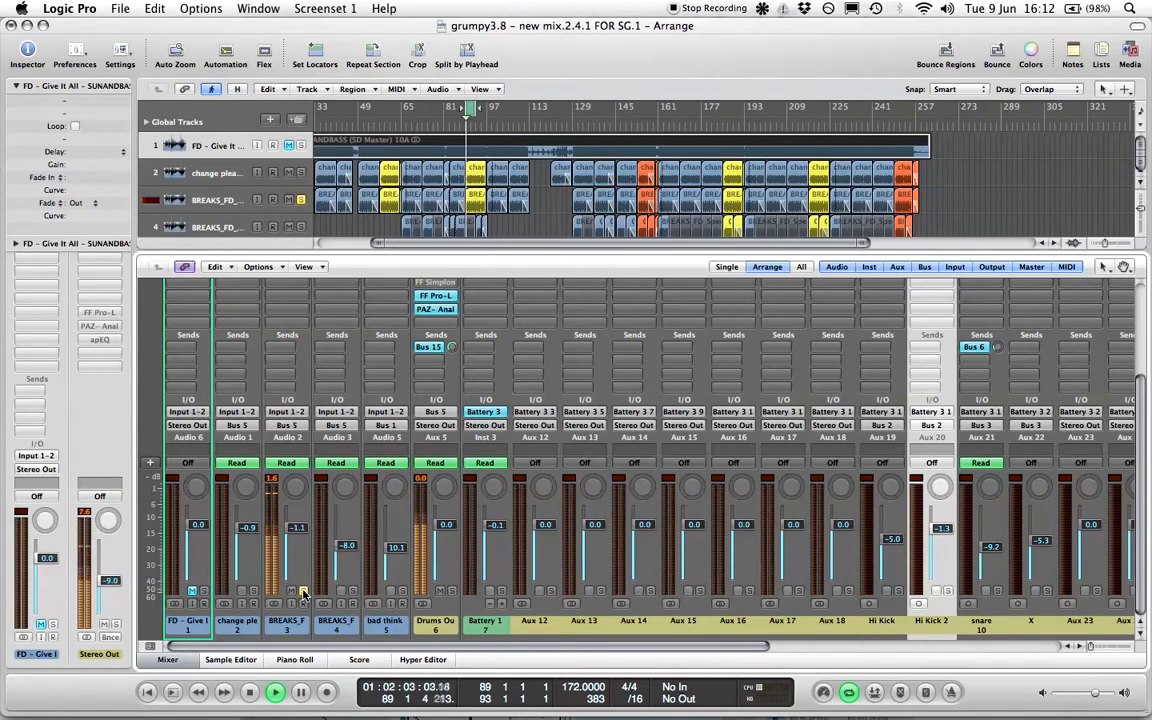
{"action": "scroll", "coordinate": [300, 560], "scroll_direction": "up", "scroll_amount": 5}
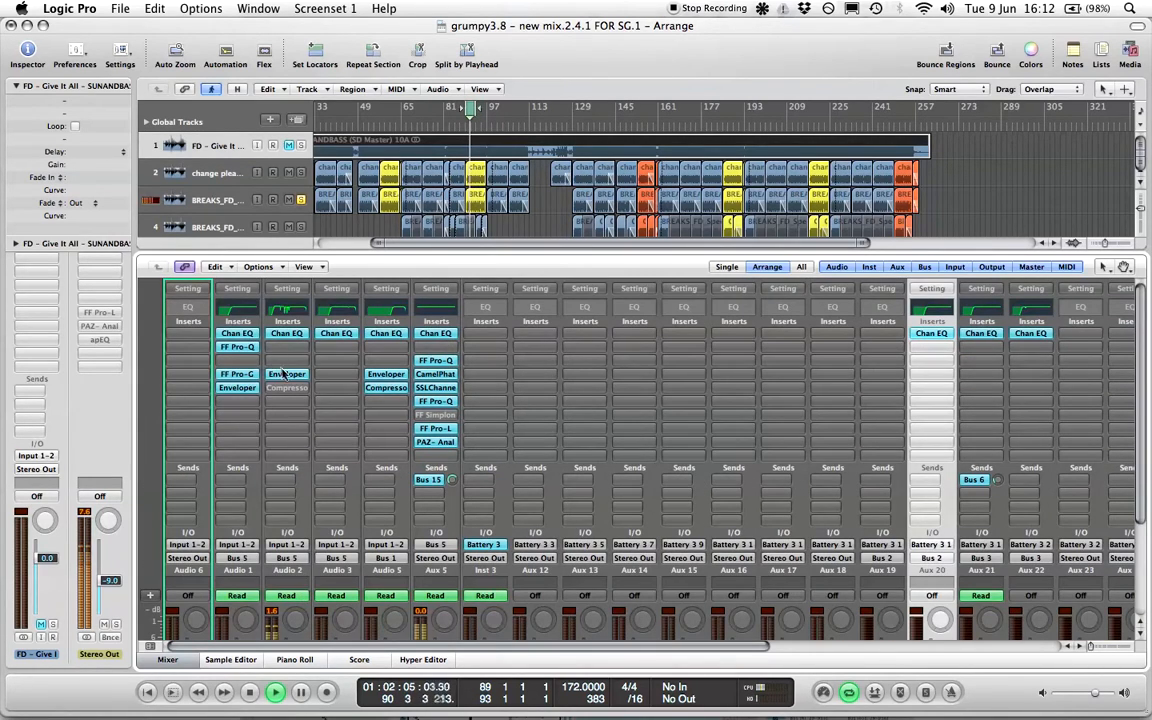
{"action": "left_click", "coordinate": [283, 375], "text": "alt"}
{"action": "left_click", "coordinate": [295, 334], "text": "alt"}
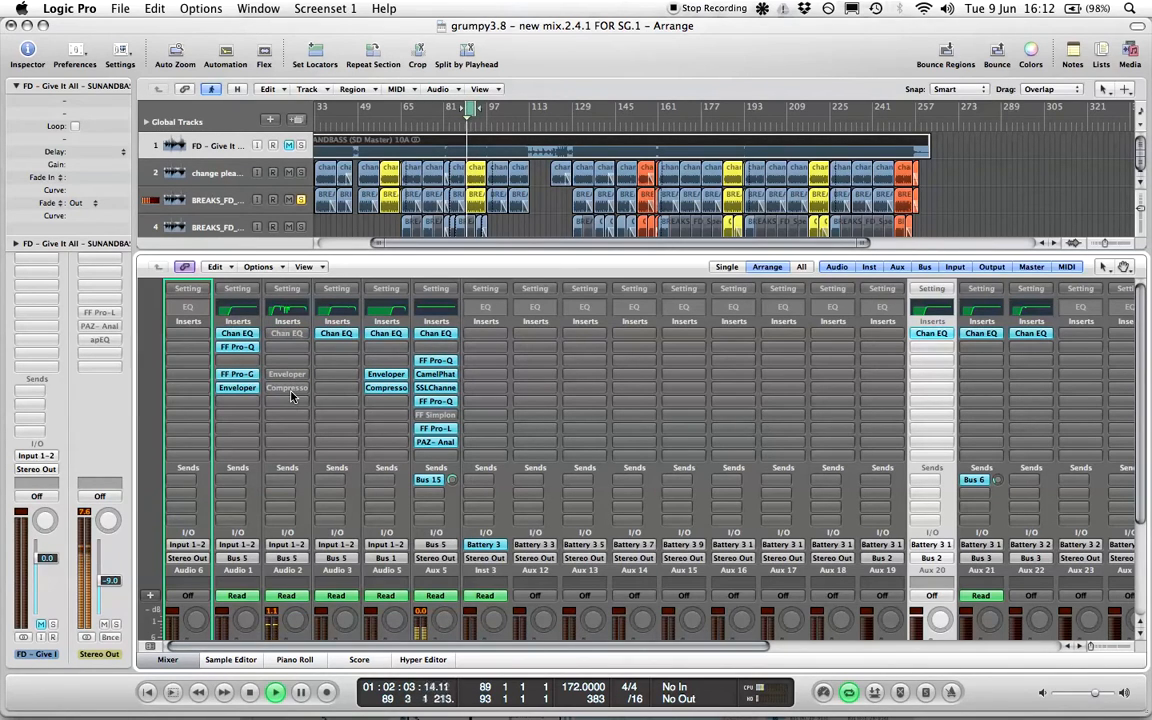
Compare break channel 3 with and without break channel 4 by toggling channel 4's solo, leaving both soloed
{"action": "scroll", "coordinate": [292, 397], "scroll_direction": "down", "scroll_amount": 4}
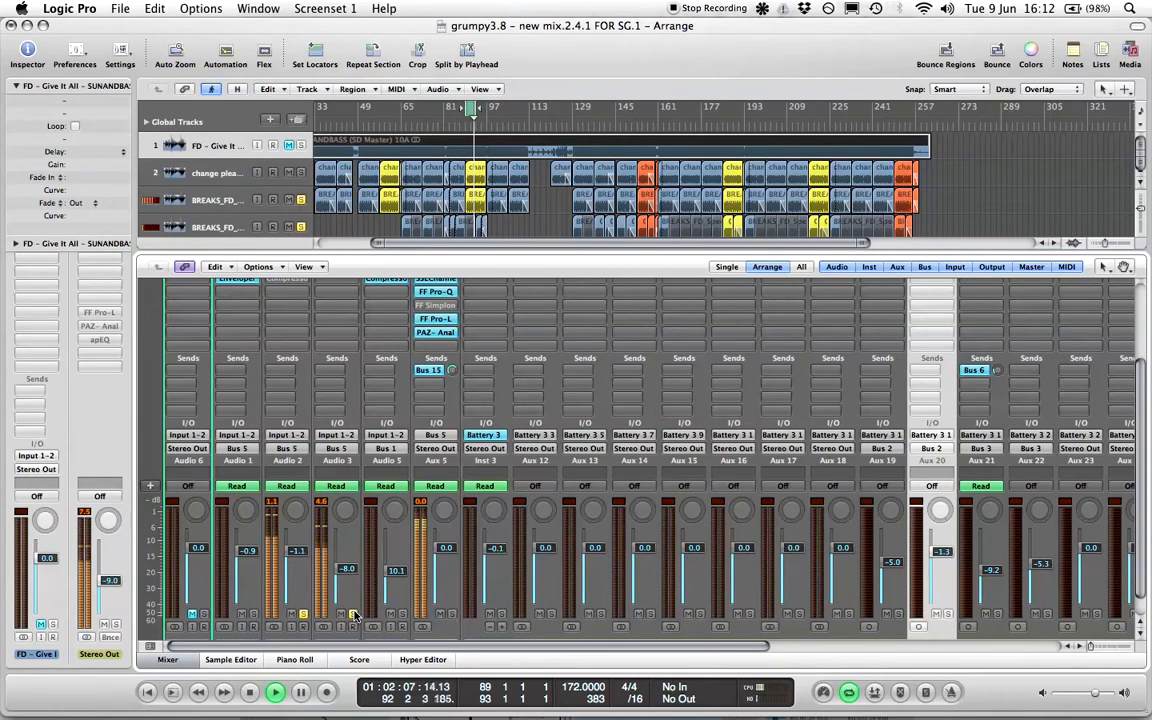
{"action": "scroll", "coordinate": [350, 610], "scroll_direction": "down", "scroll_amount": 1}
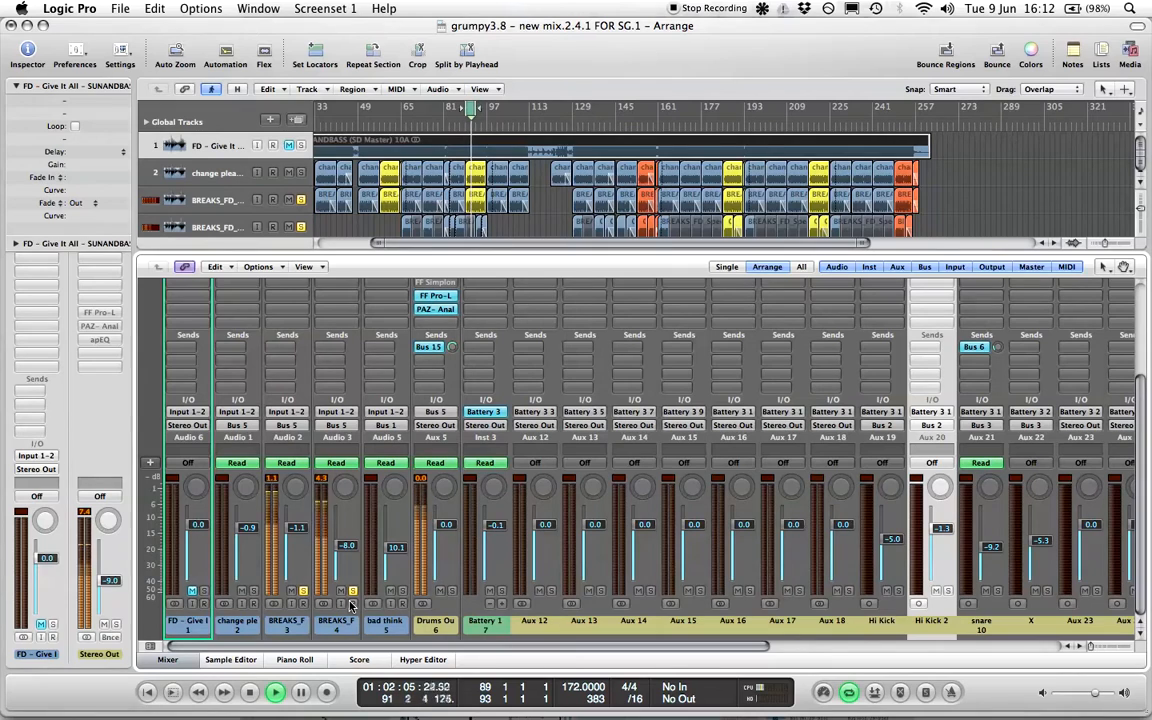
{"action": "left_click", "coordinate": [351, 591]}
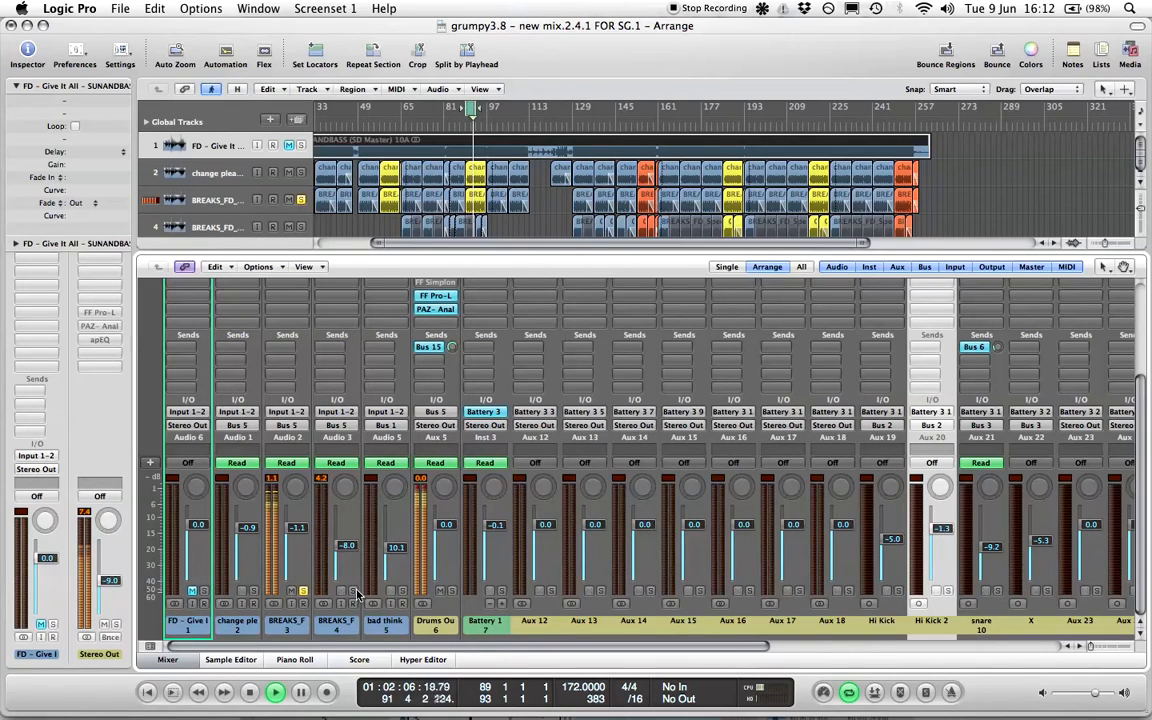
{"action": "left_click", "coordinate": [354, 591]}
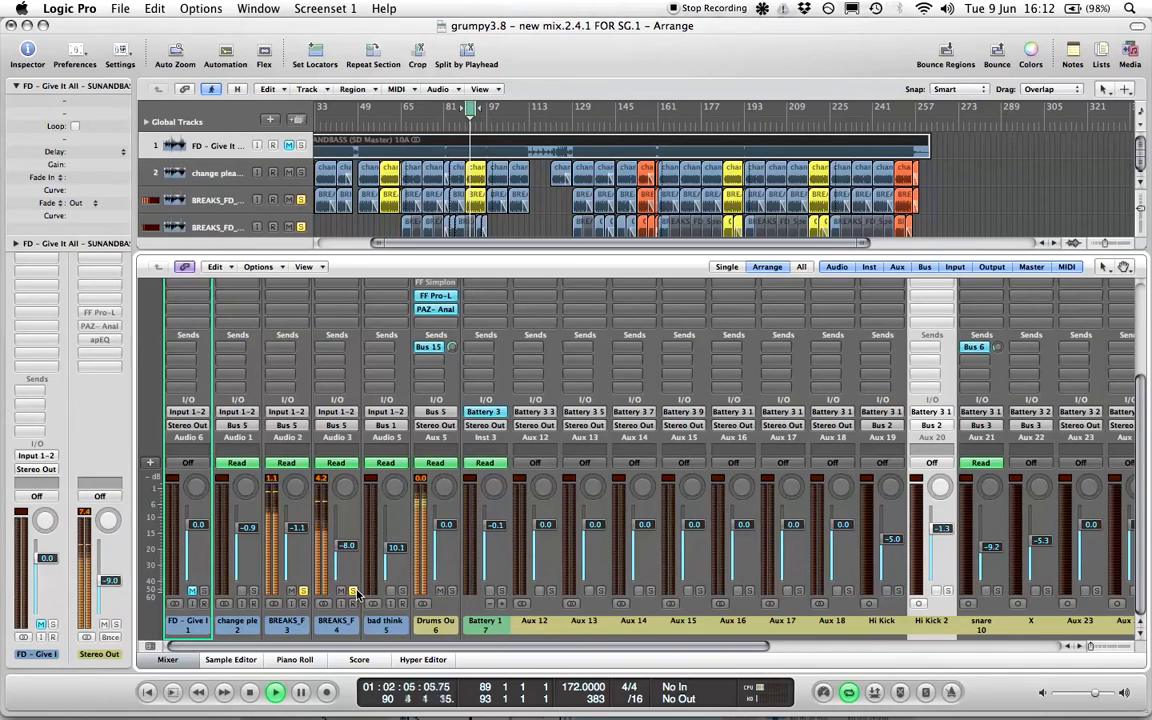
Open the Channel EQ on break channel 4 and compare the sound with its 205 Hz low cut band off and on
{"action": "scroll", "coordinate": [350, 580], "scroll_direction": "up", "scroll_amount": 5}
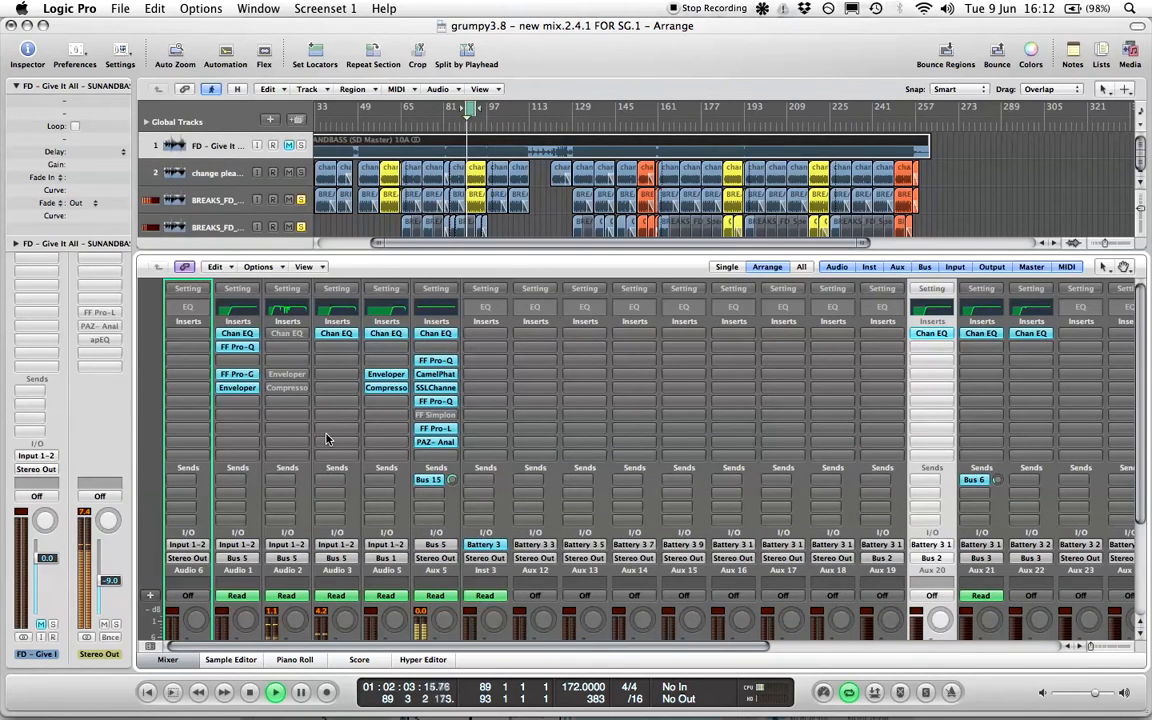
{"action": "left_click", "coordinate": [337, 334]}
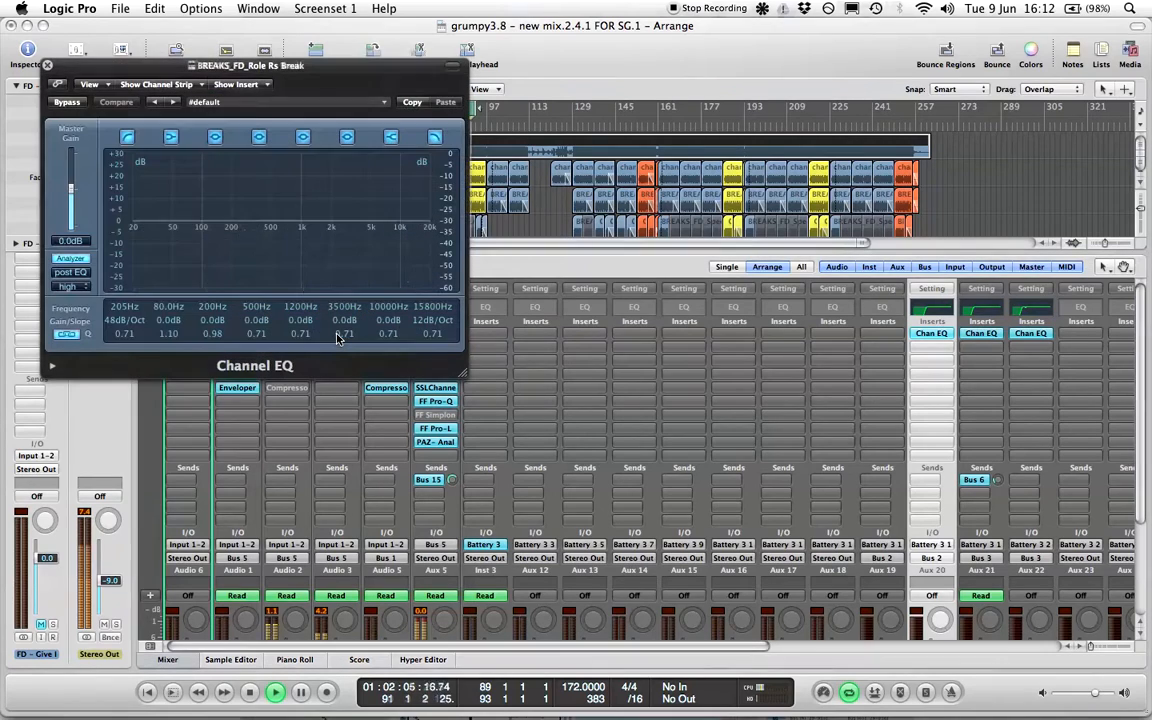
{"action": "left_click_drag", "start_coordinate": [166, 70], "coordinate": [492, 224]}
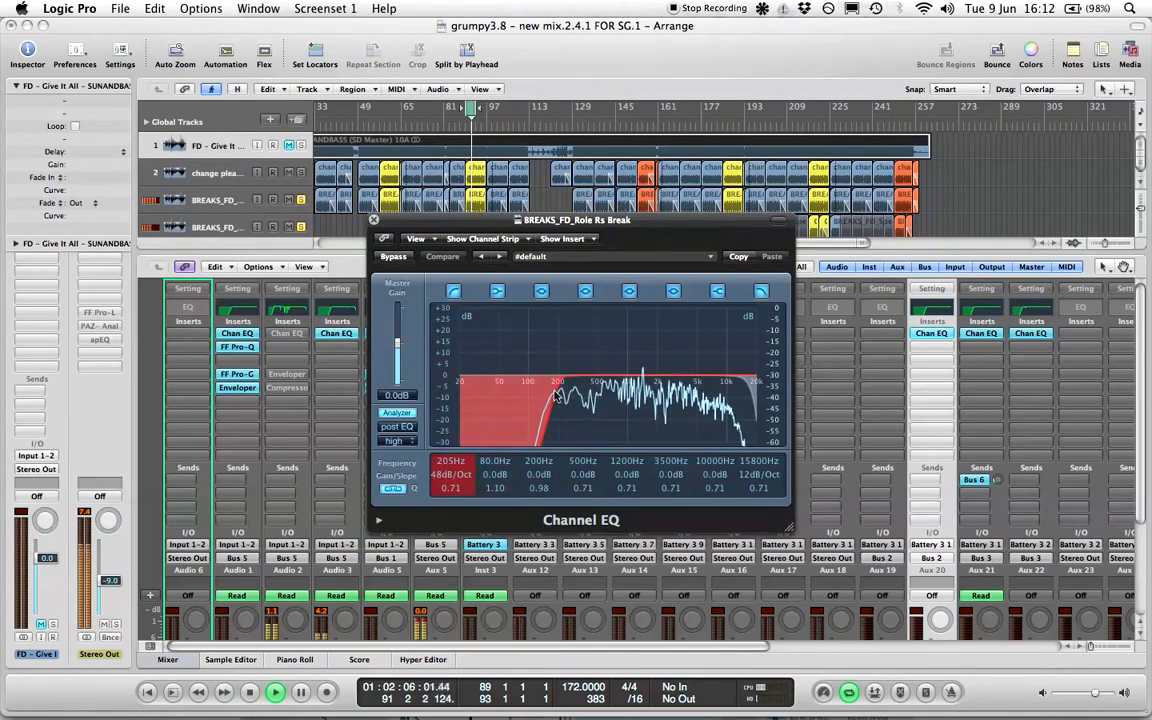
{"action": "left_click", "coordinate": [453, 291]}
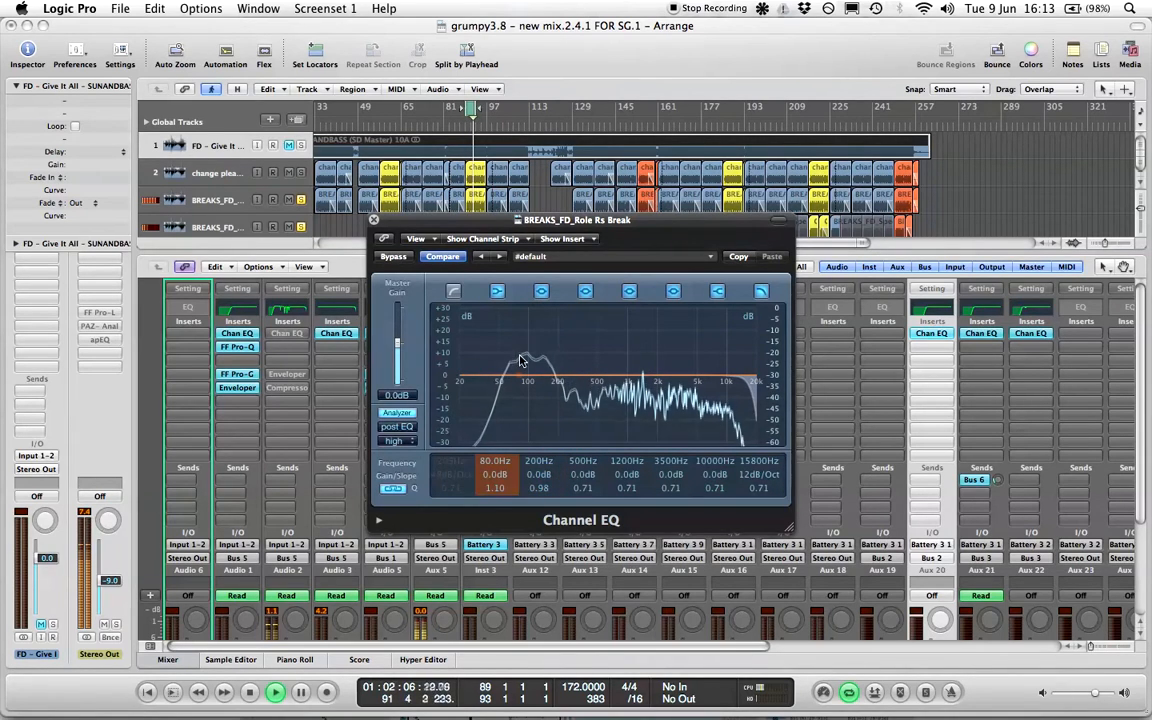
{"action": "left_click", "coordinate": [454, 292]}
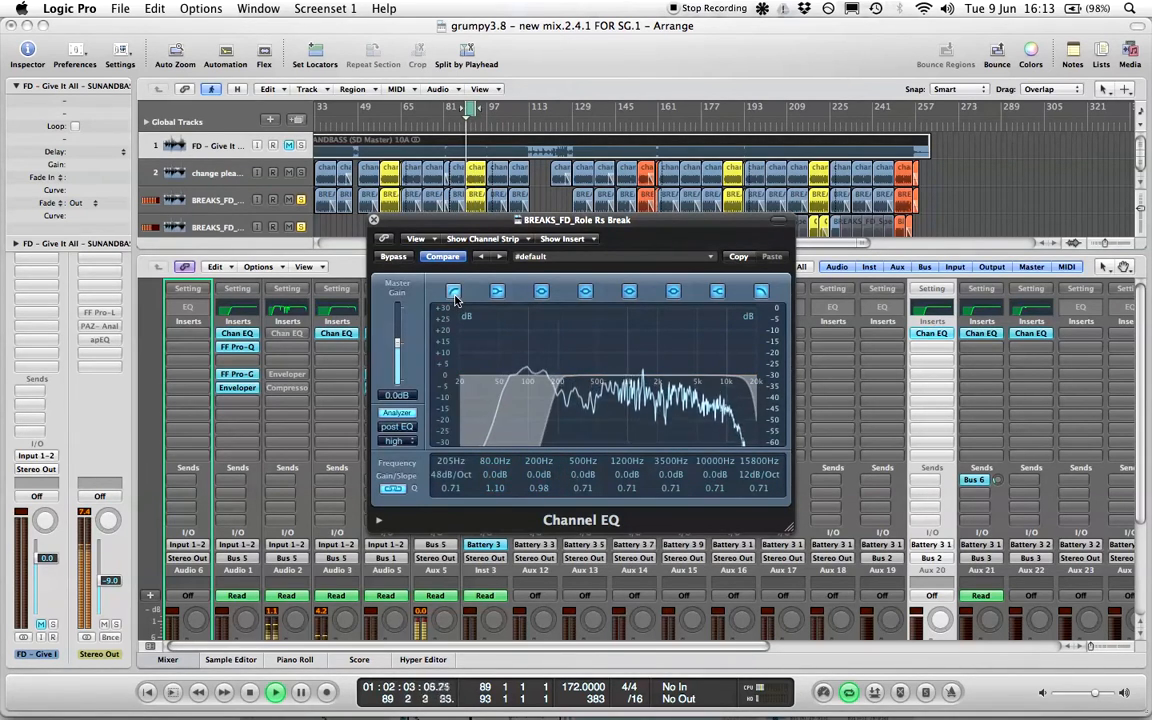